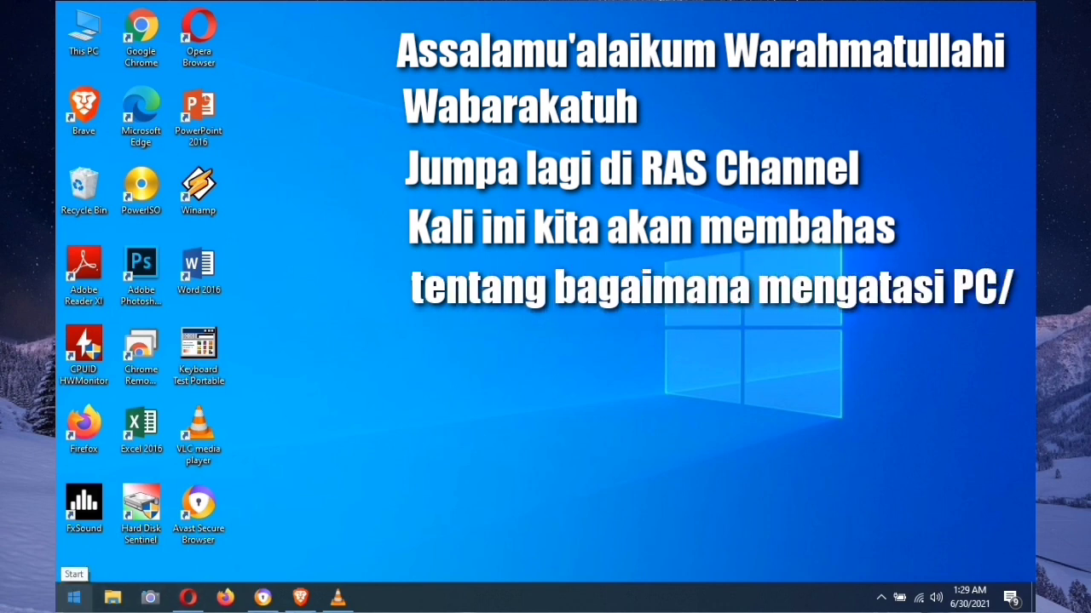
click(74, 598)
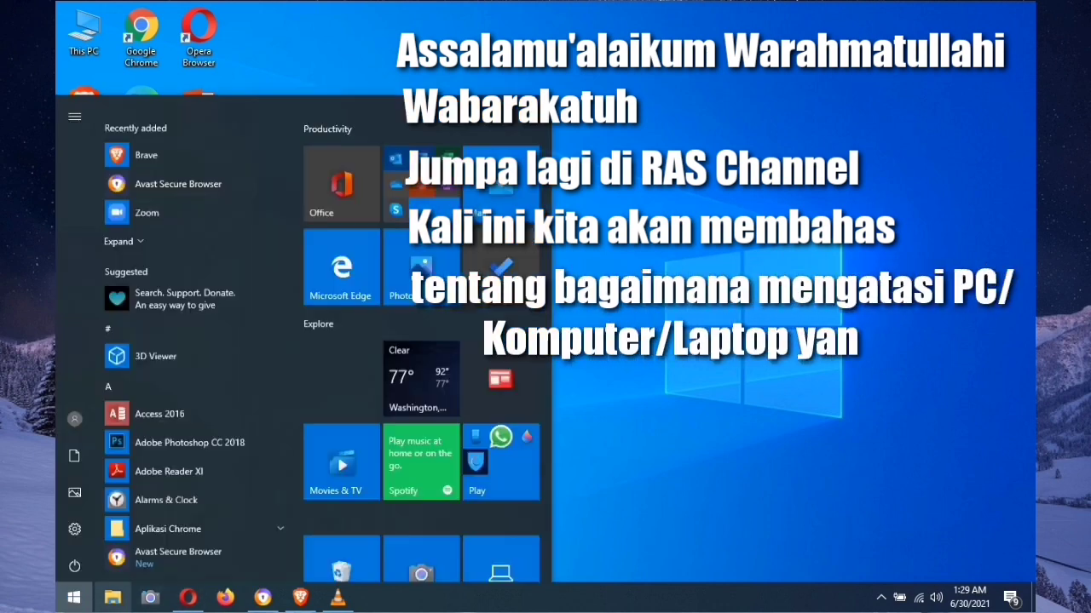
key(Escape)
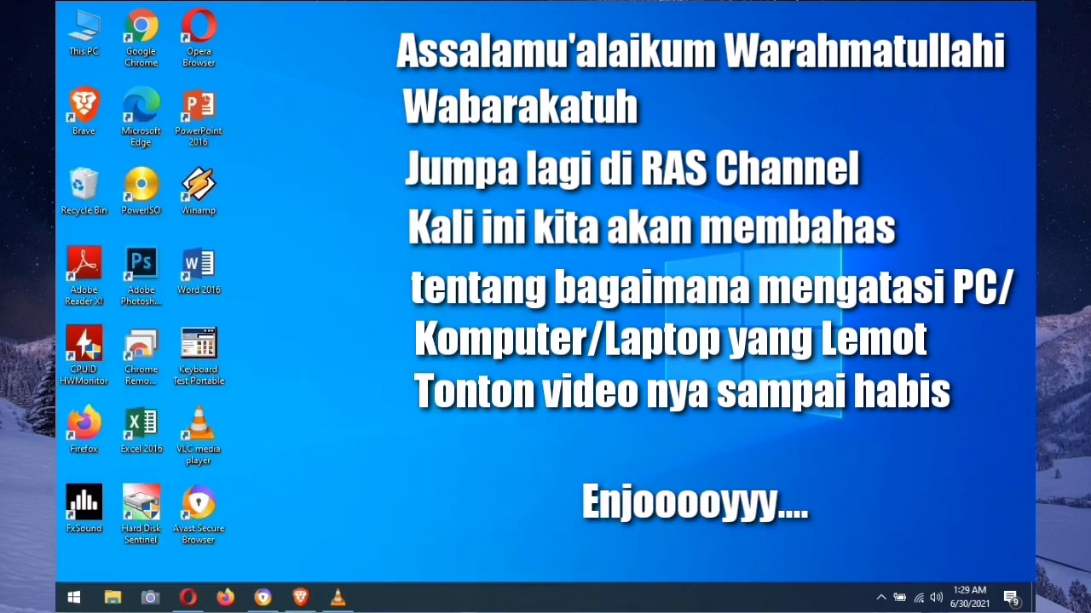
Open the user's temporary files folder by running the command %temp%, and maximize its window
key(super+r)
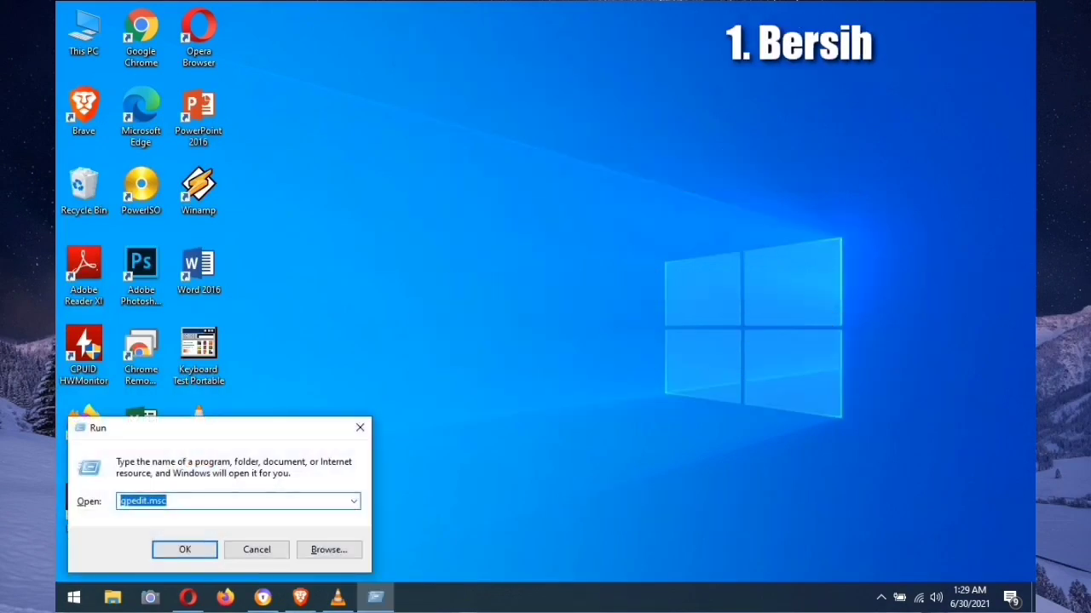
key(BackSpace)
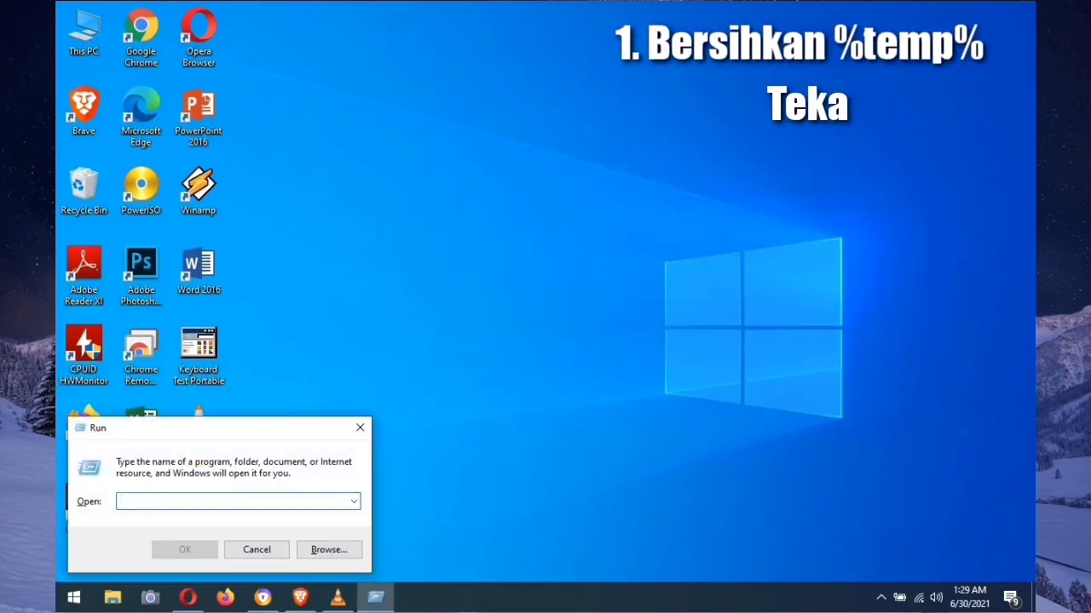
text(%)
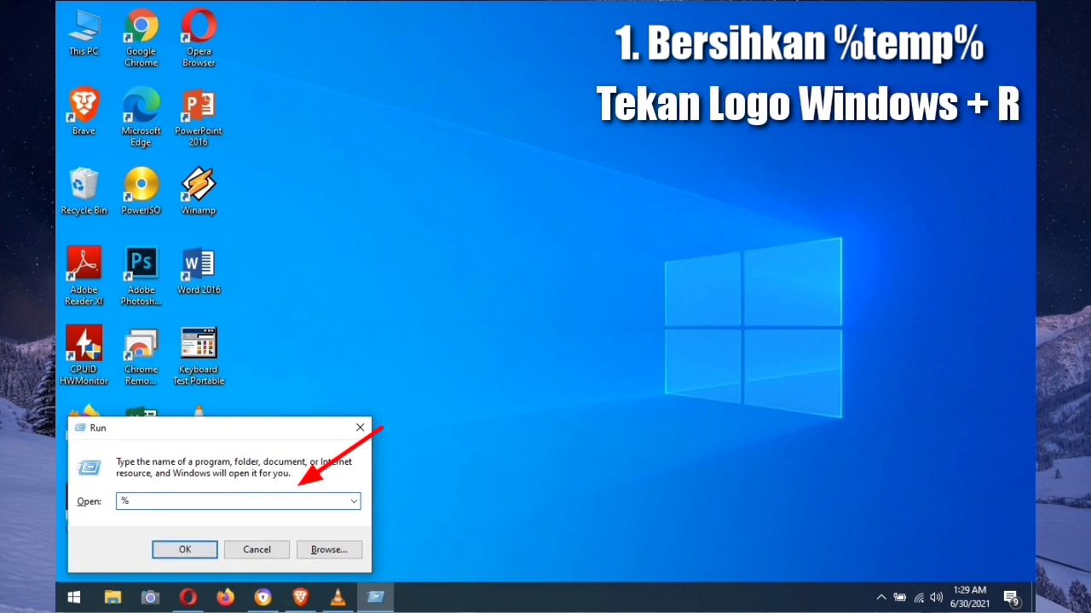
text(temp%)
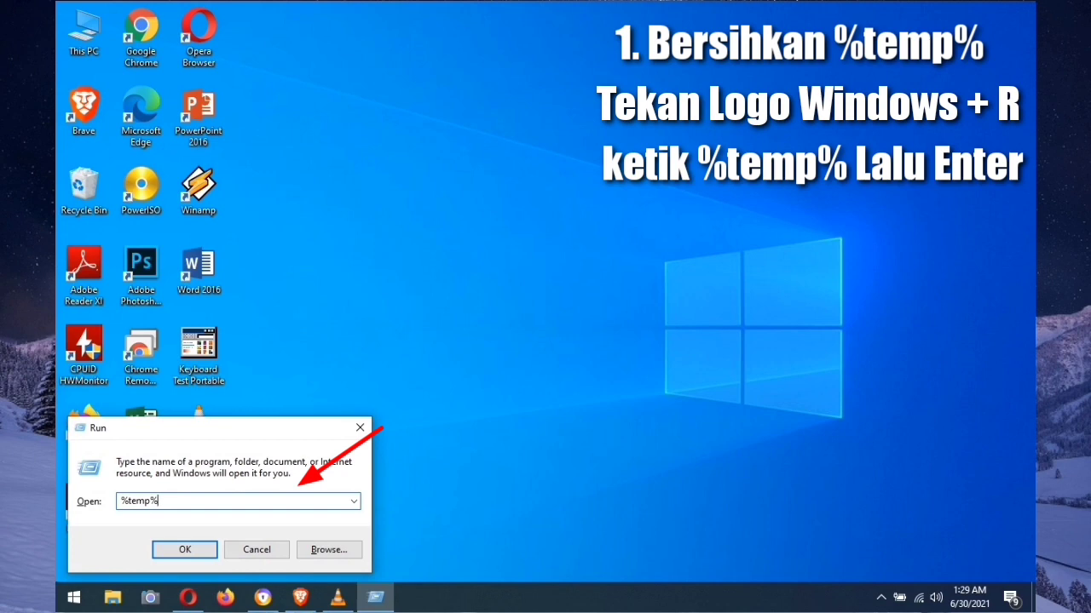
key(Return)
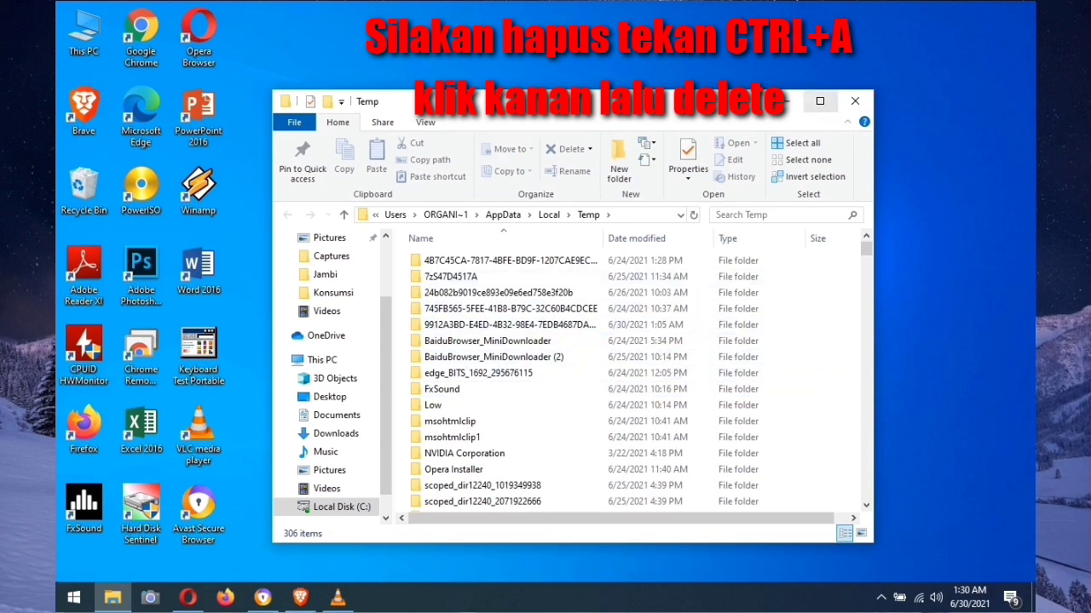
click(819, 100)
Delete all files and folders in the user's Temp folder, skipping all current items that are in use
scroll(545, 354, down, 4)
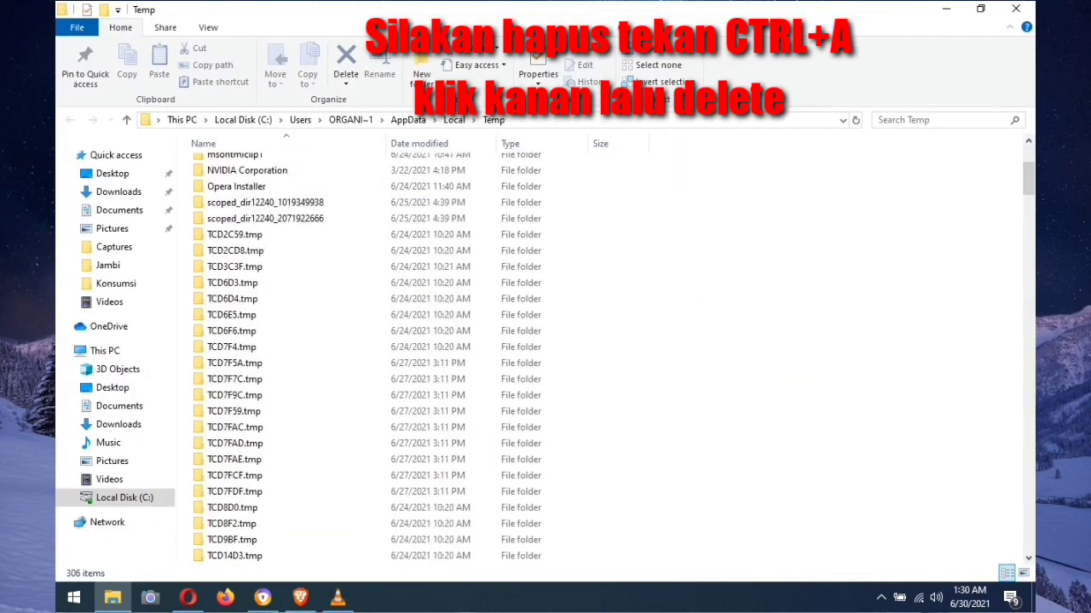
scroll(546, 354, up, 4)
scroll(545, 354, down, 11)
scroll(545, 354, up, 2)
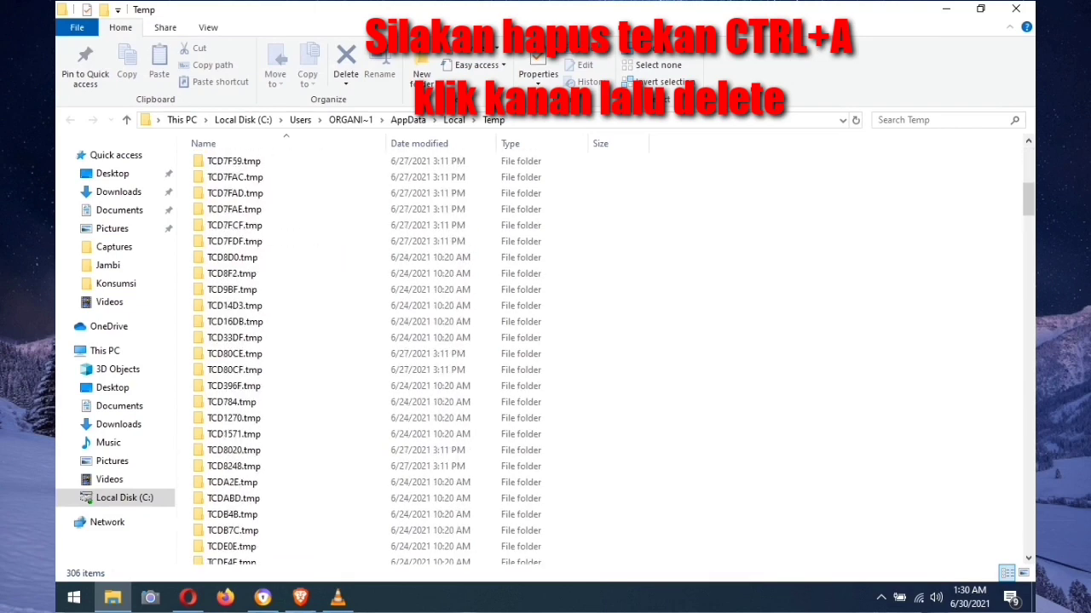
scroll(546, 354, down, 9)
scroll(546, 353, up, 5)
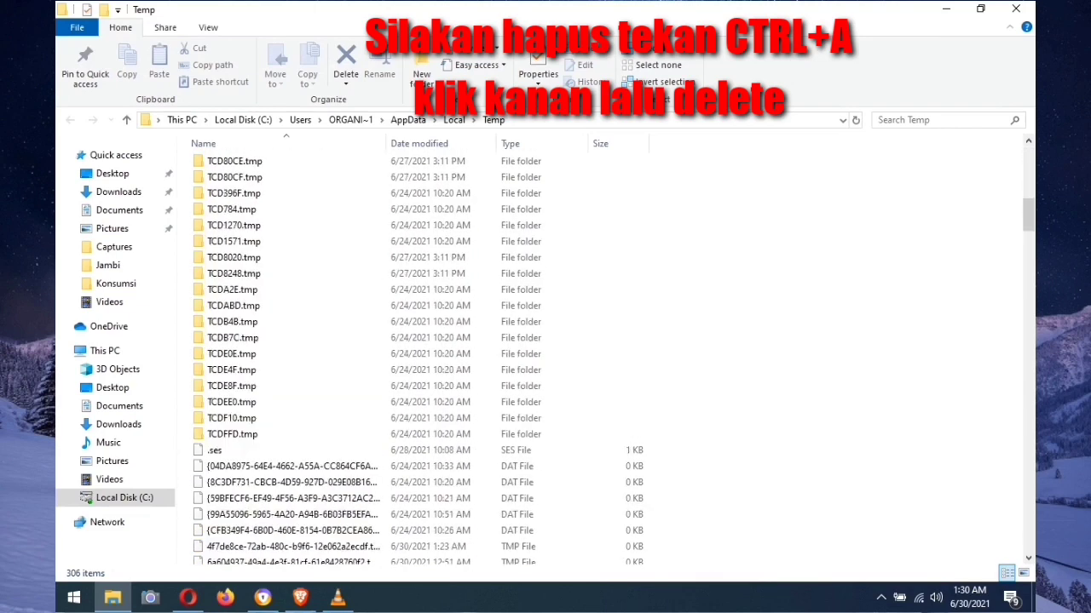
scroll(545, 354, up, 9)
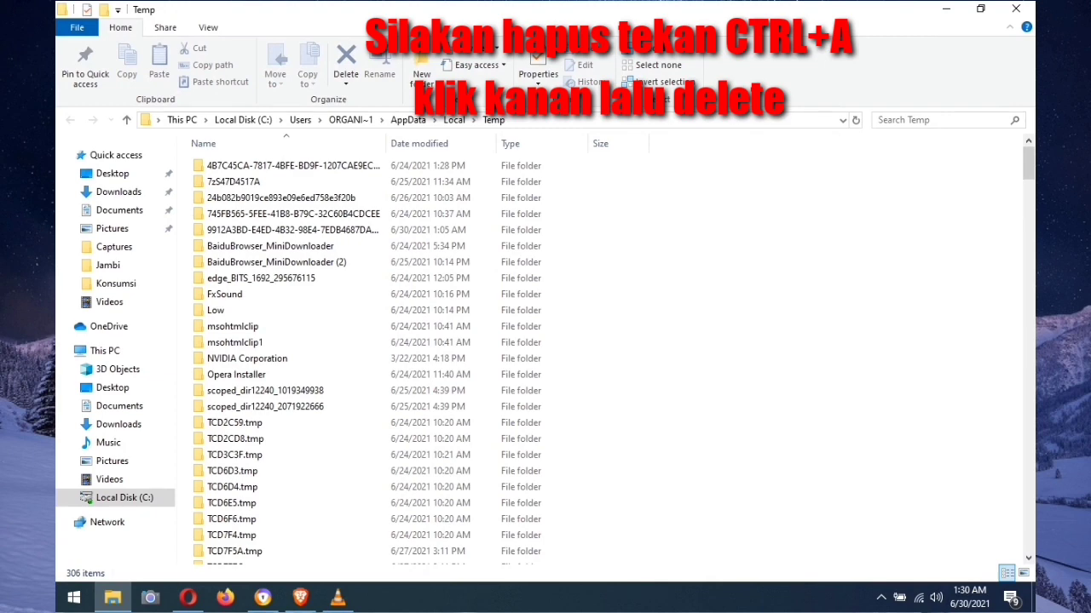
key(ctrl+a)
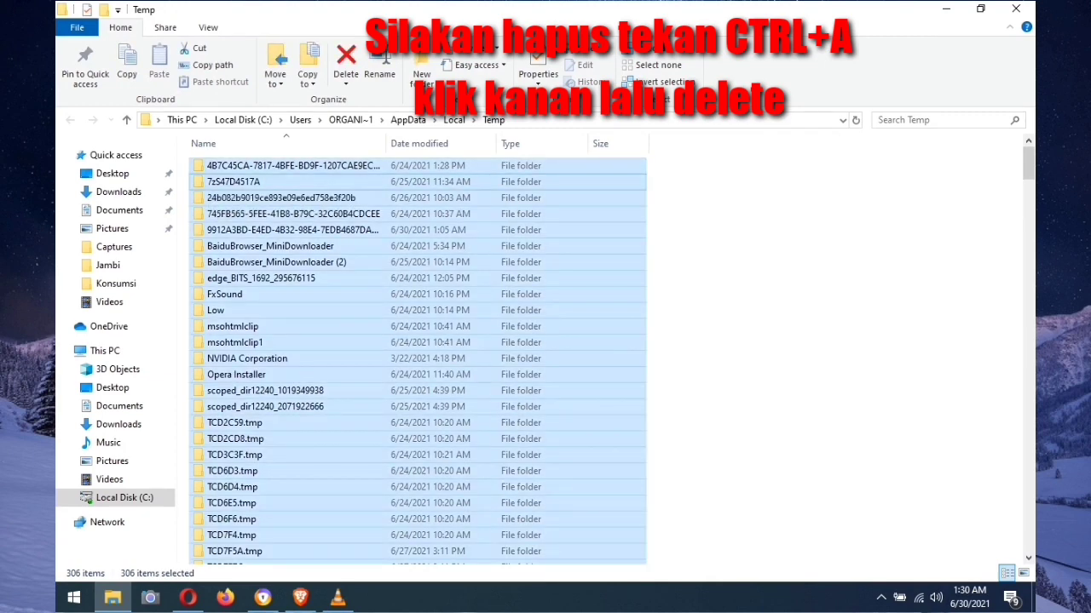
right_click(210, 181)
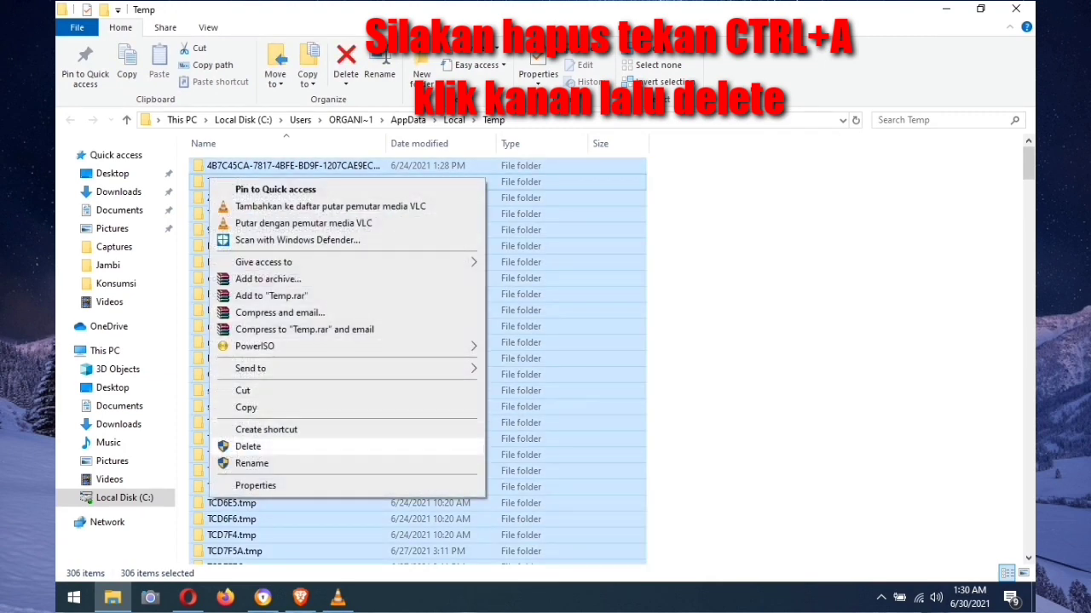
click(248, 446)
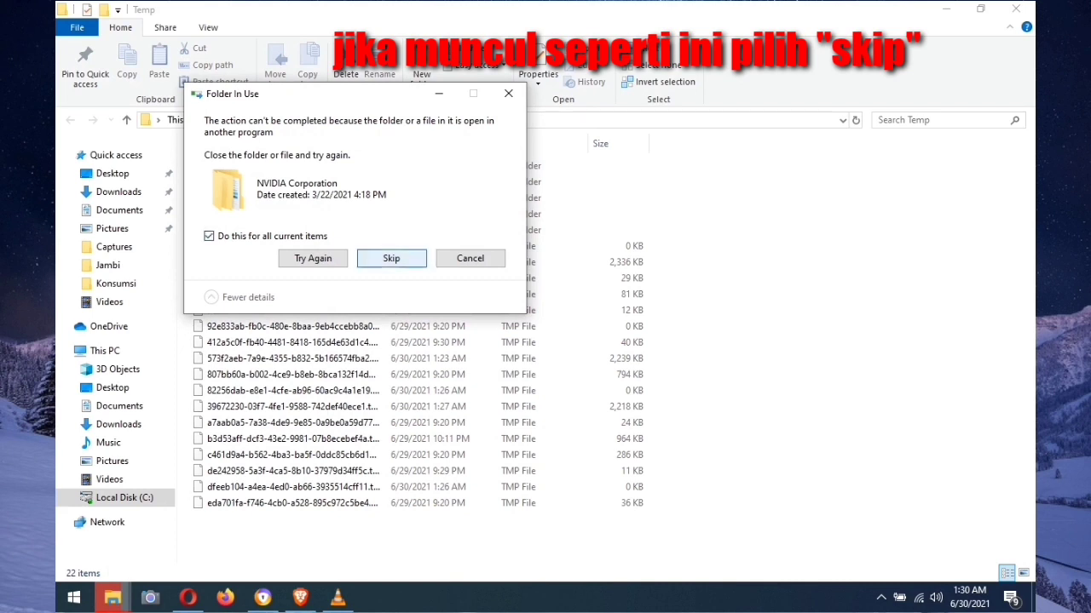
click(392, 258)
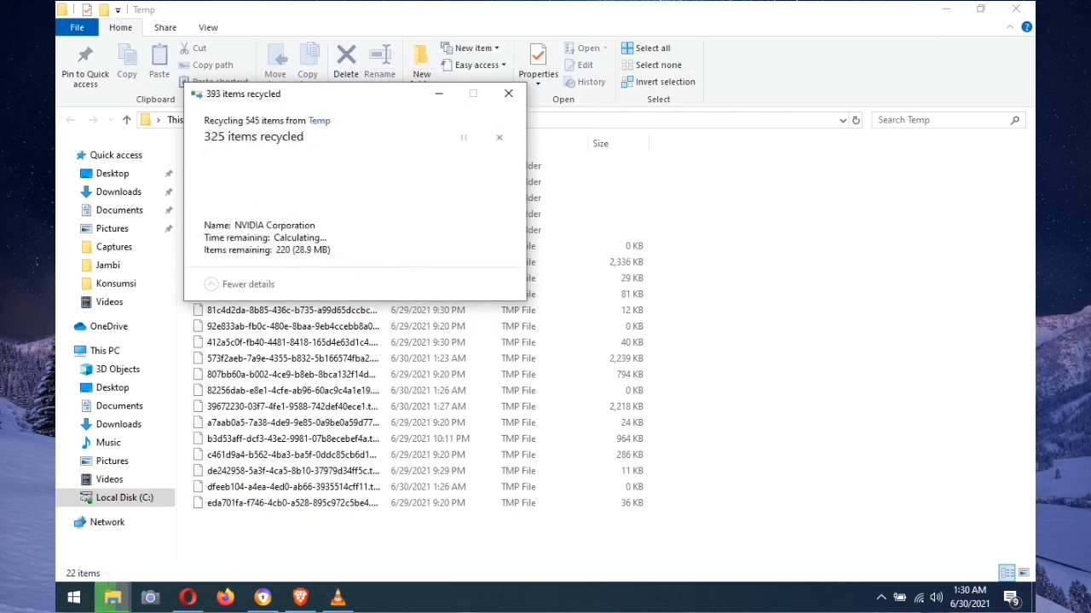
key(Return)
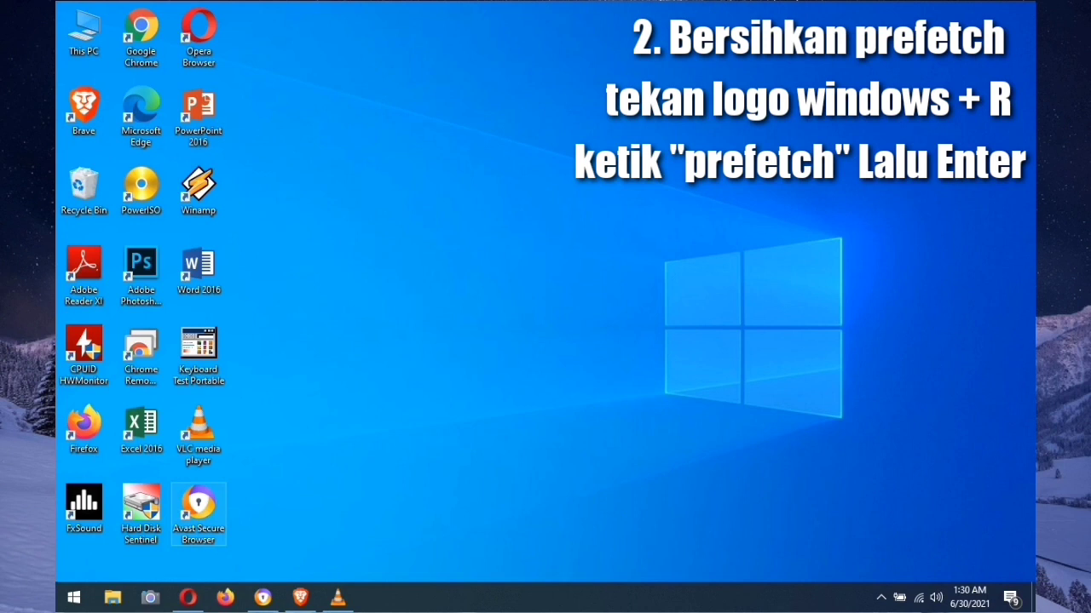
Open the Windows Prefetch folder by running the command prefetch, and grant permanent access to it
key(super+r)
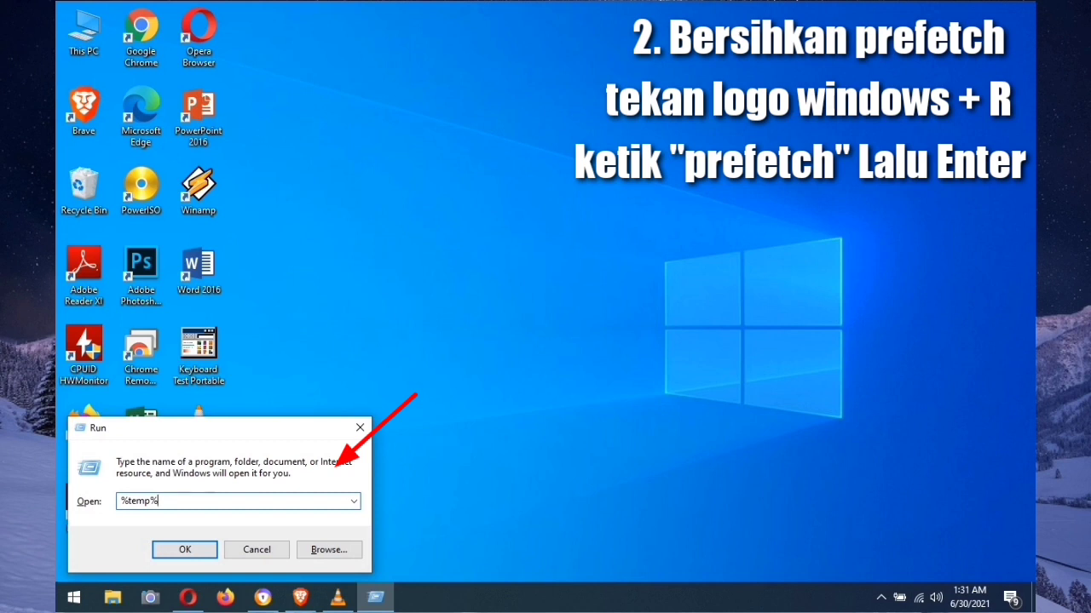
key(BackSpace)
key(BackSpace)
key(BackSpace)
key(BackSpace)
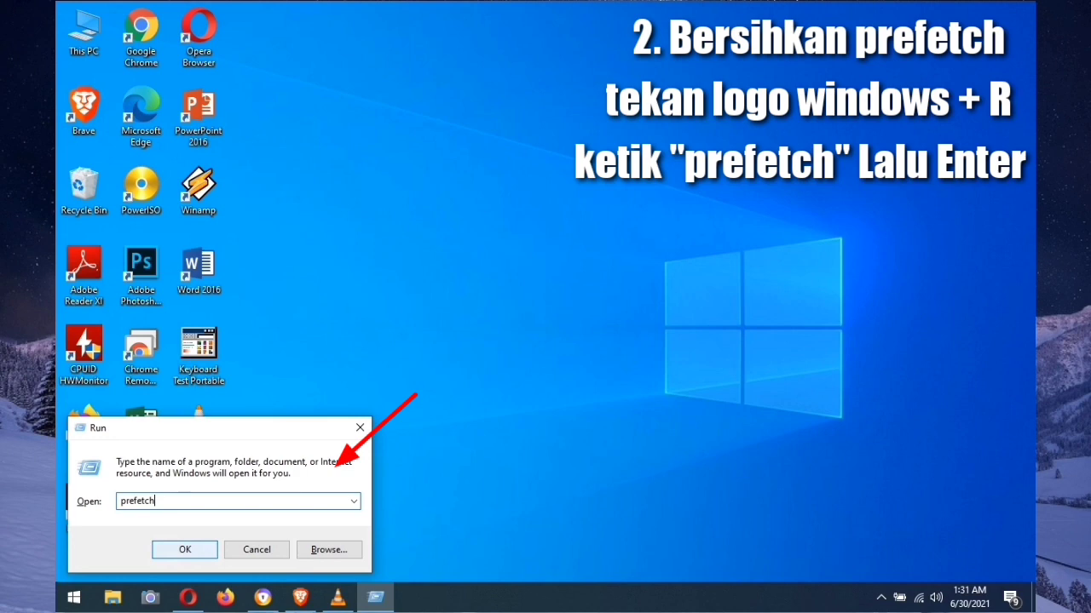
key(Return)
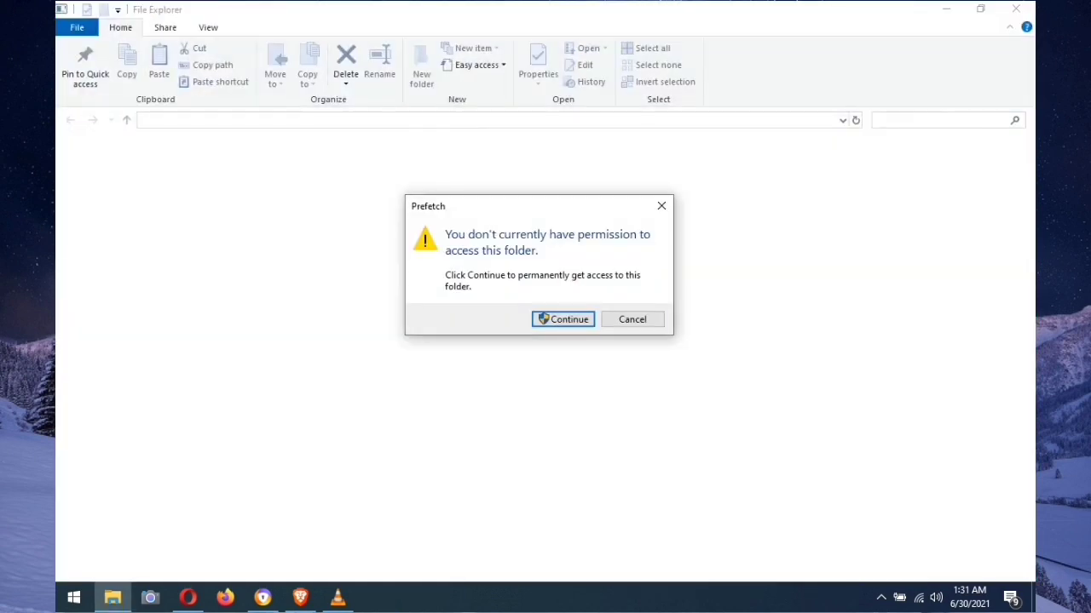
key(Return)
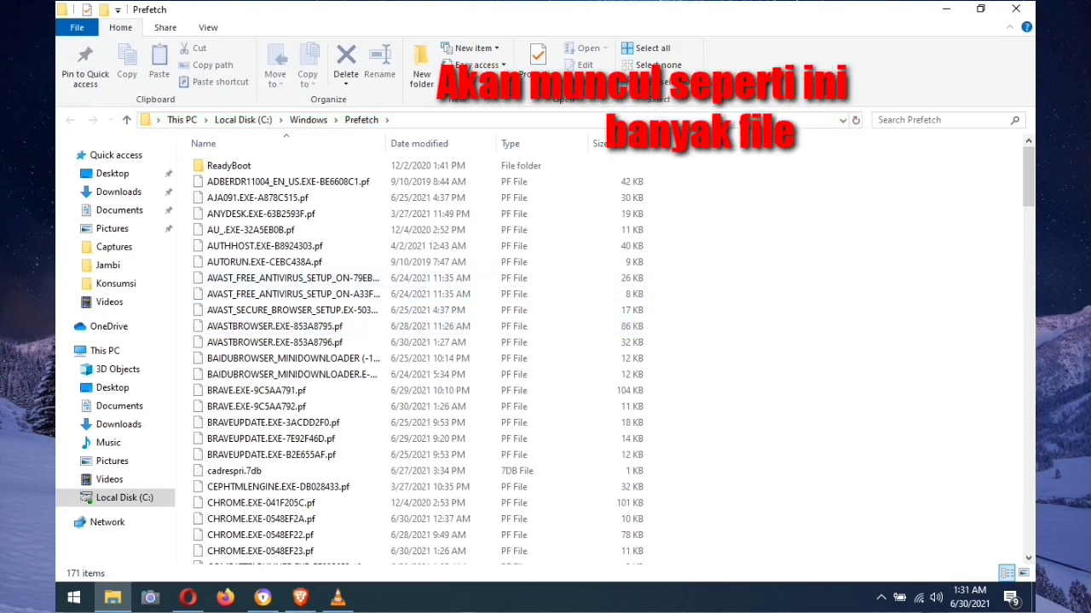
Delete everything in the Prefetch folder, skipping all current items that are in use, and close the folder window
scroll(418, 357, down, 4)
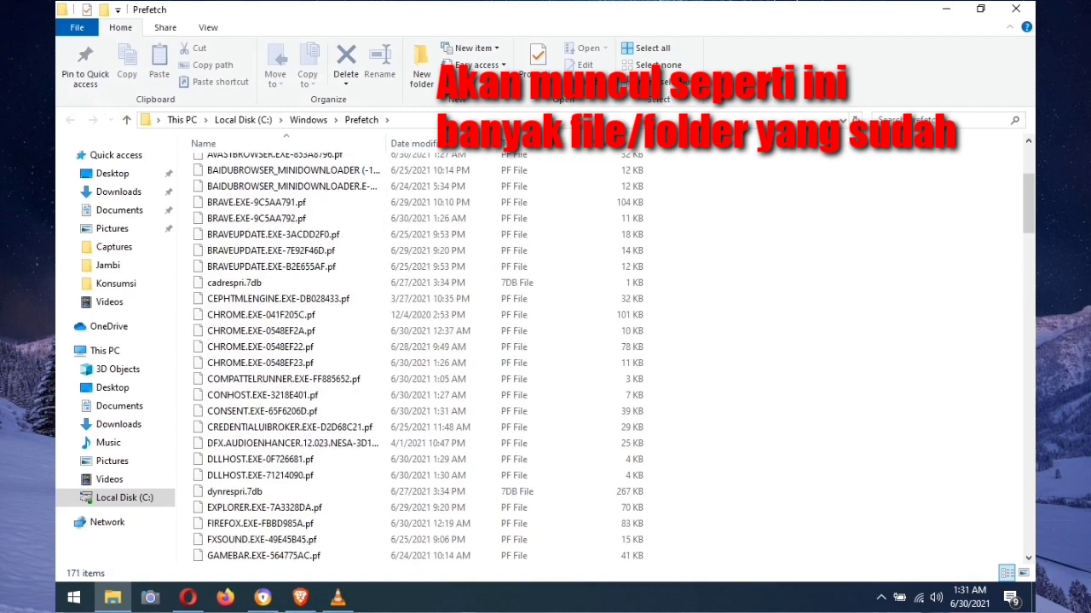
scroll(417, 358, down, 16)
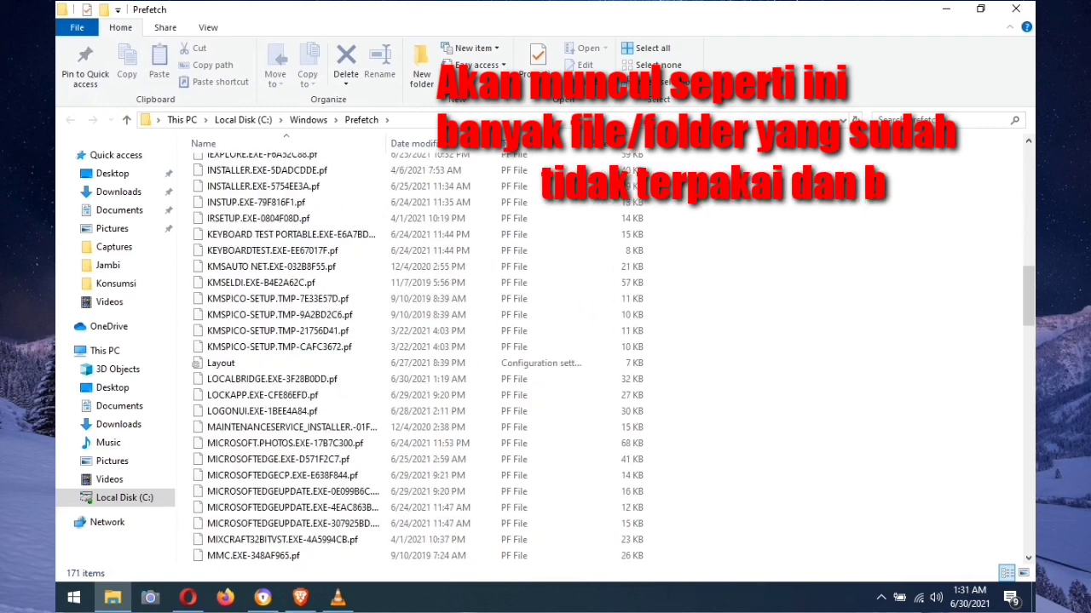
scroll(417, 357, up, 20)
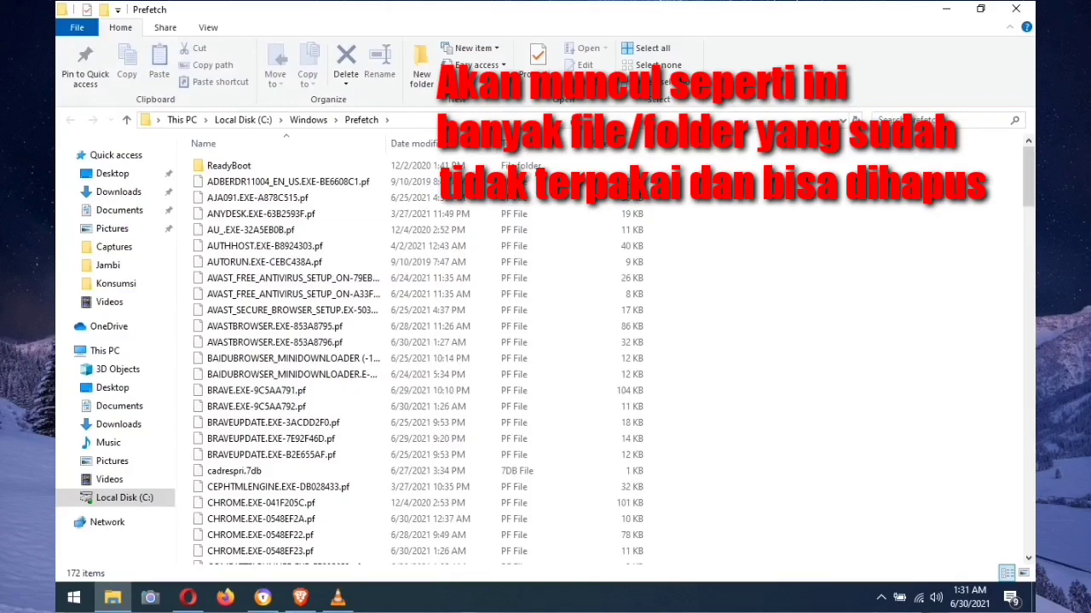
key(ctrl+a)
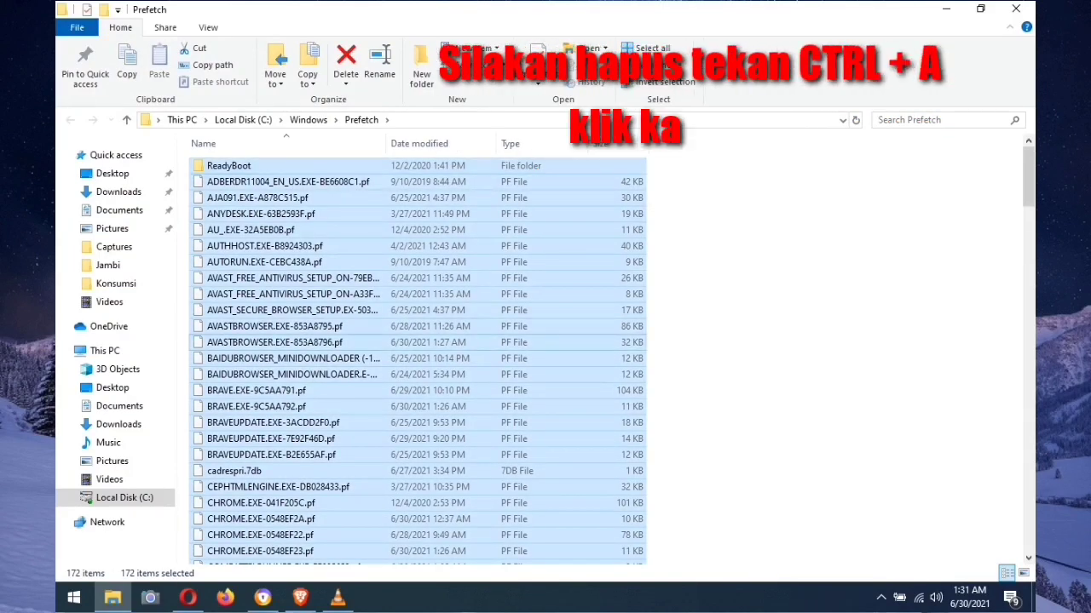
right_click(426, 335)
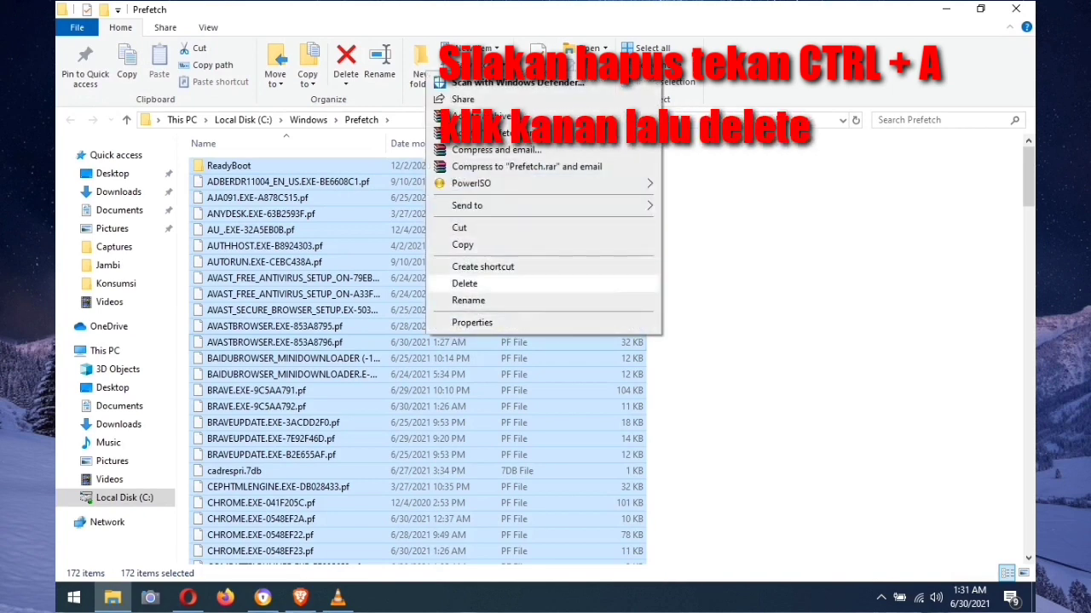
key(Return)
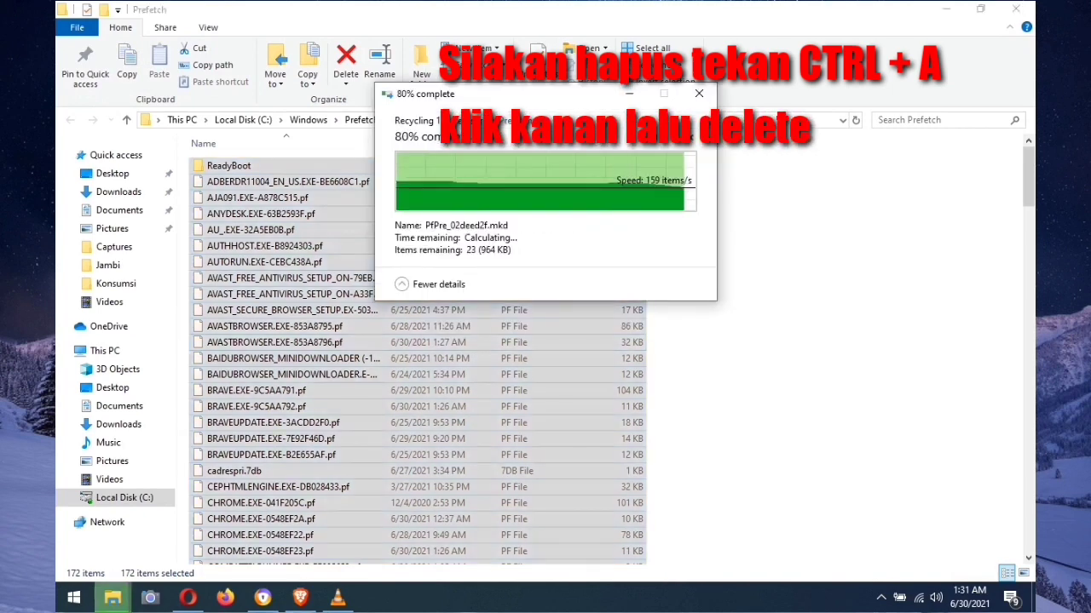
click(399, 224)
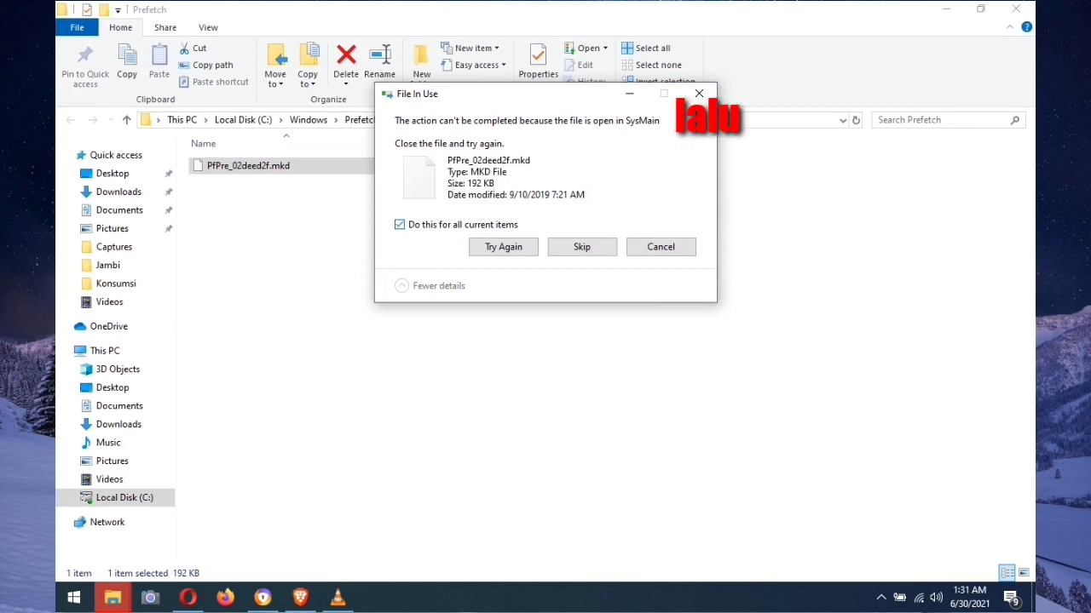
click(581, 246)
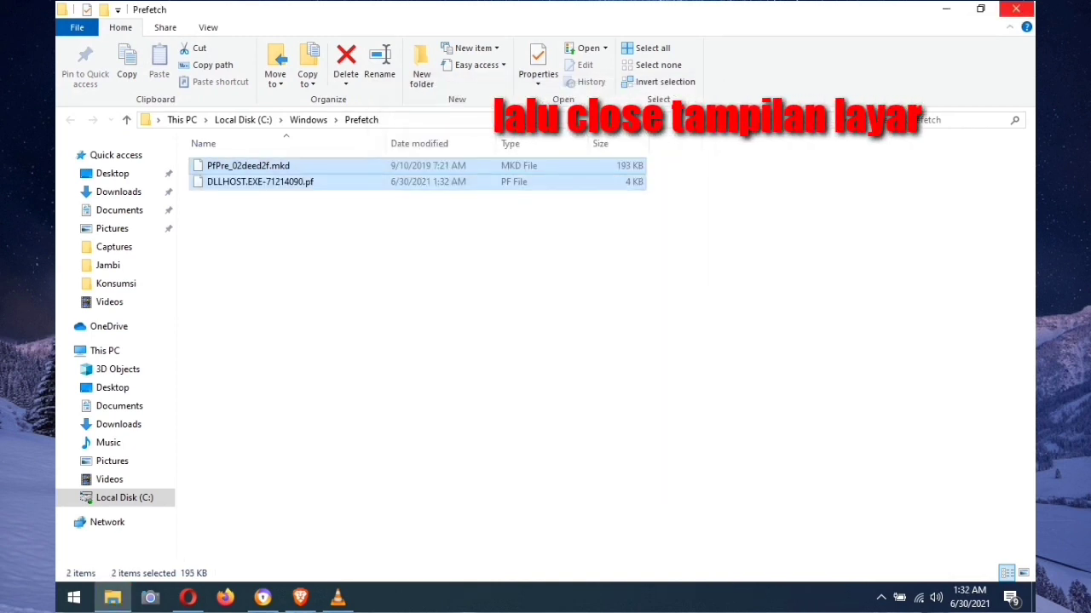
click(1016, 8)
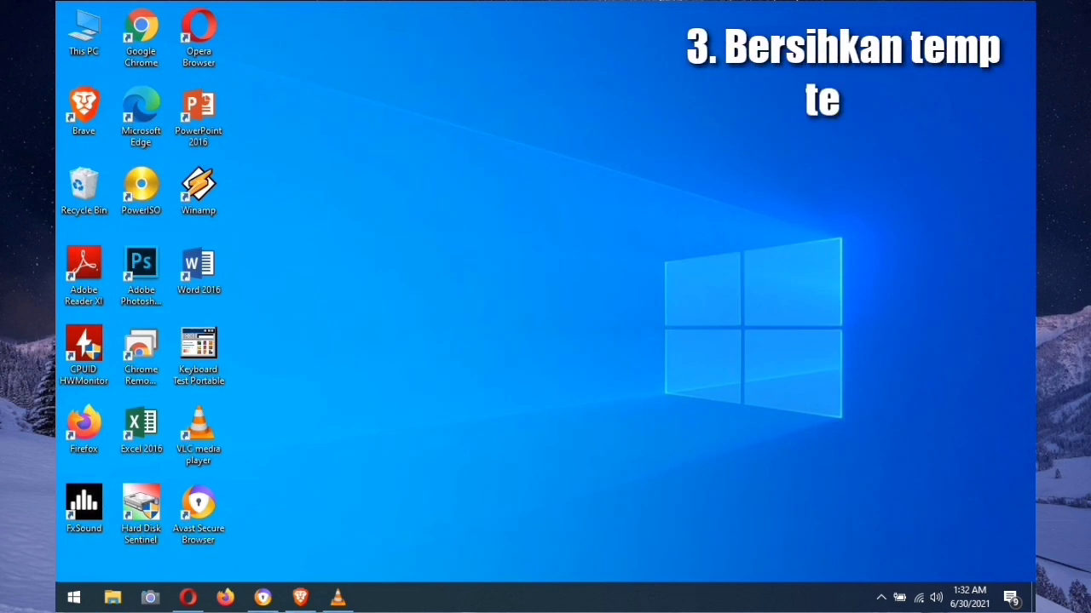
Open the Windows Temp folder by running the command temp, and grant permanent access to it
key(super+r)
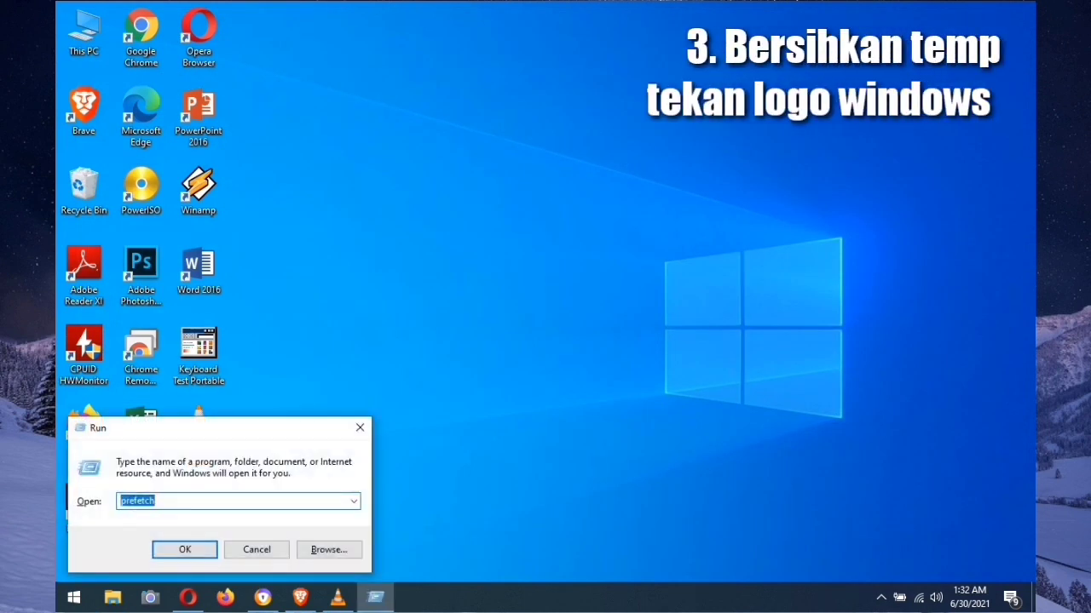
click(155, 501)
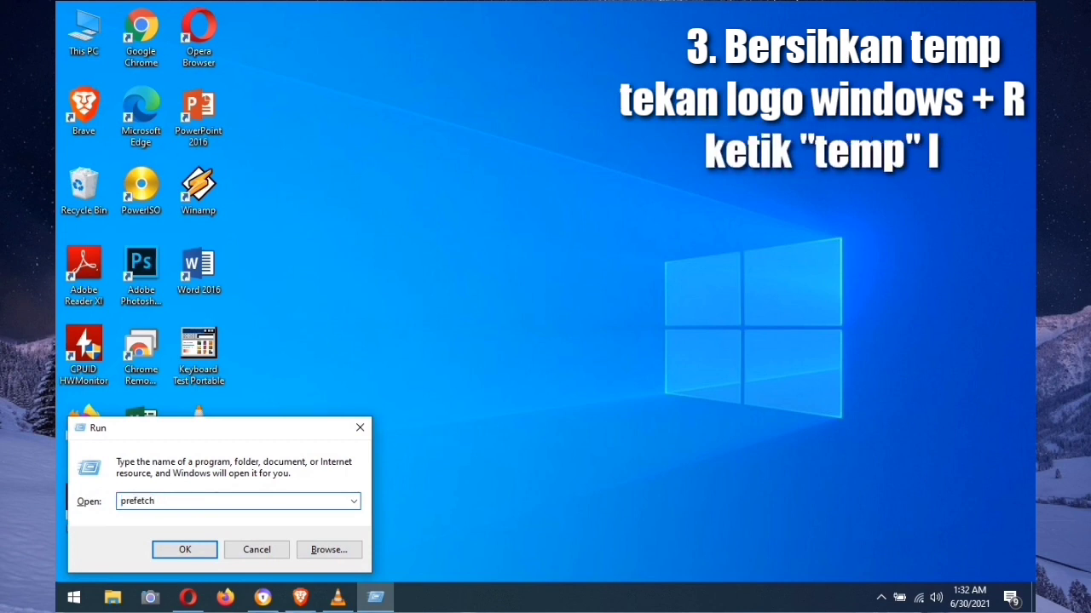
key(BackSpace)
key(BackSpace)
key(BackSpace)
key(BackSpace)
key(BackSpace)
key(BackSpace)
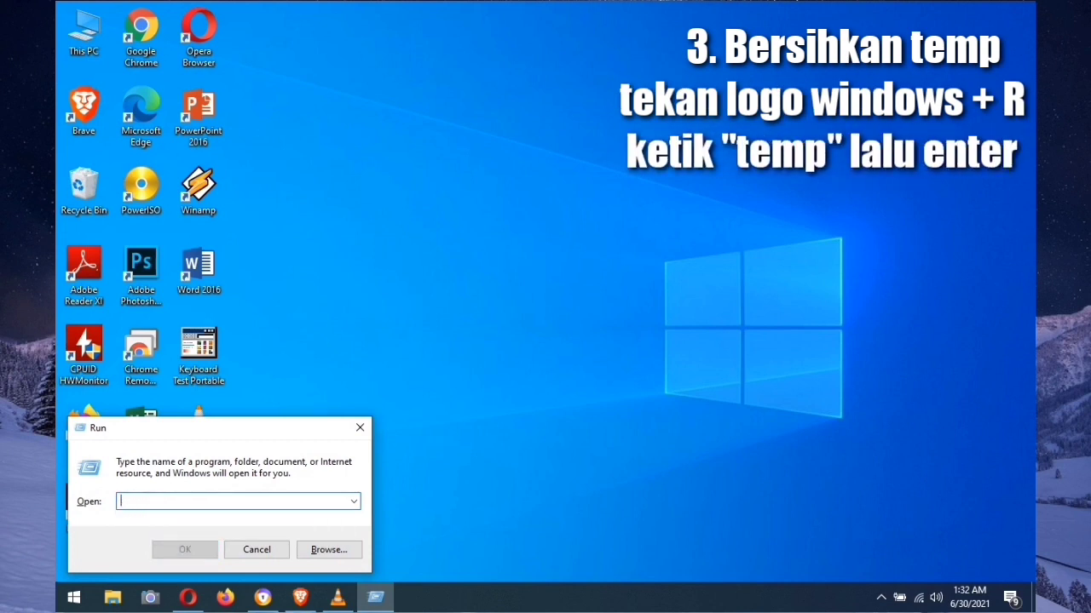
text(te)
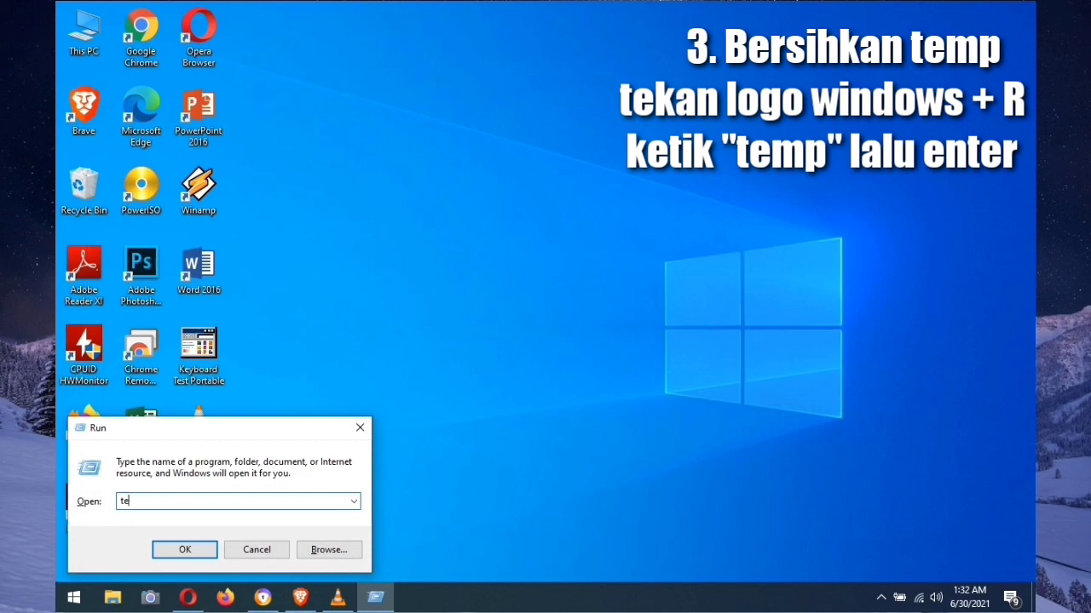
text(mp)
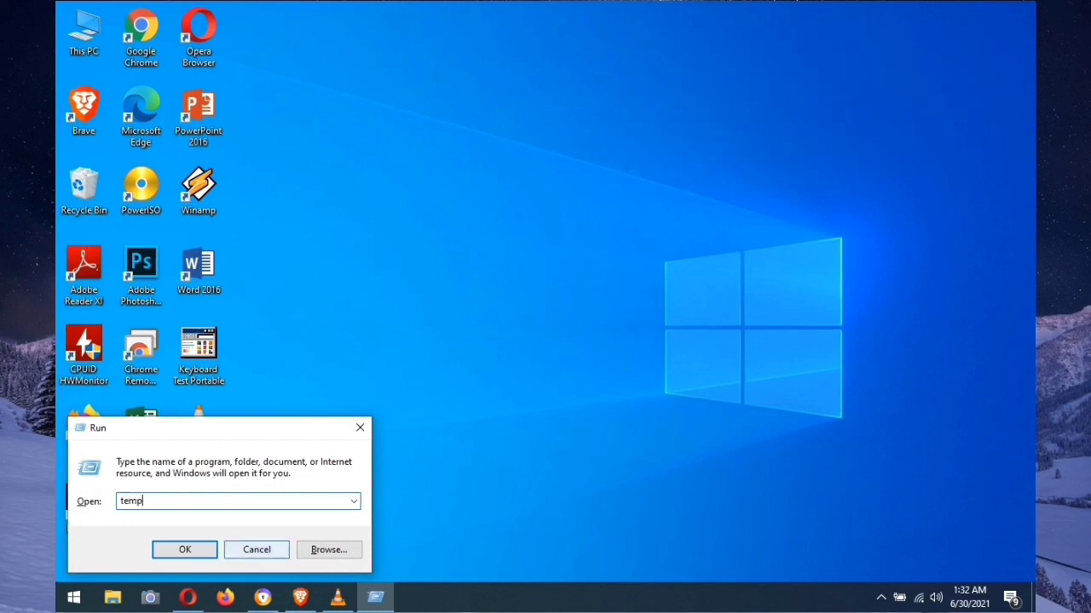
key(Return)
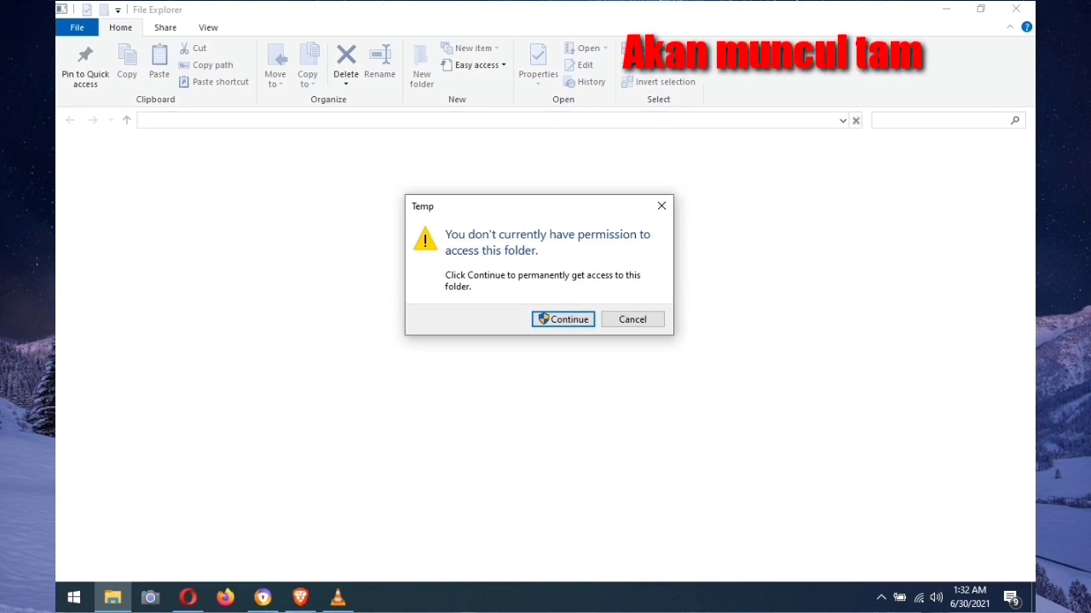
click(563, 320)
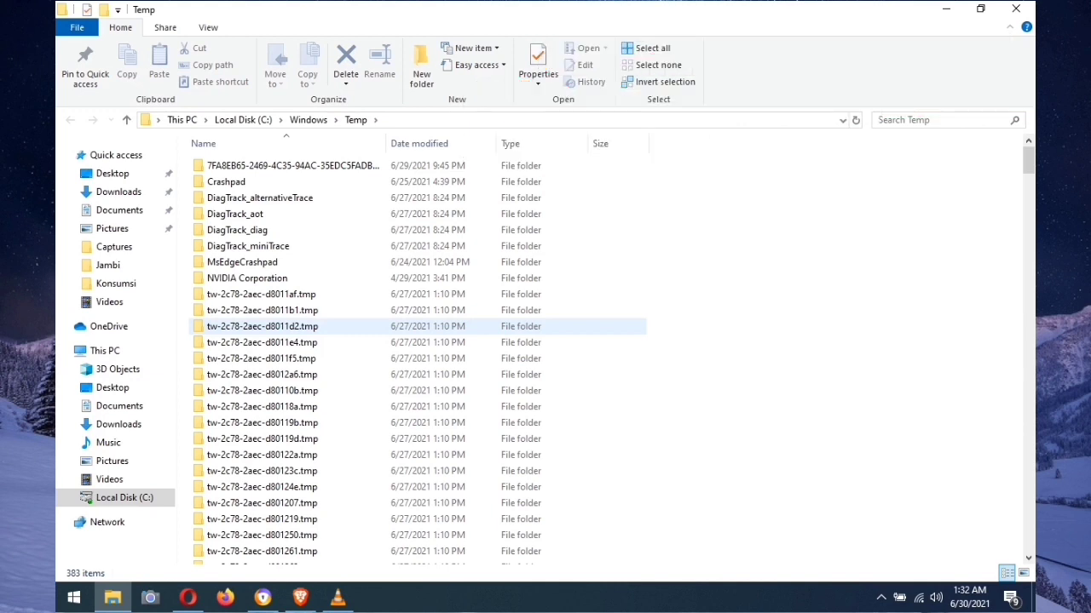
Delete everything in the Windows Temp folder, skipping all current items that are in use
key(ctrl+a)
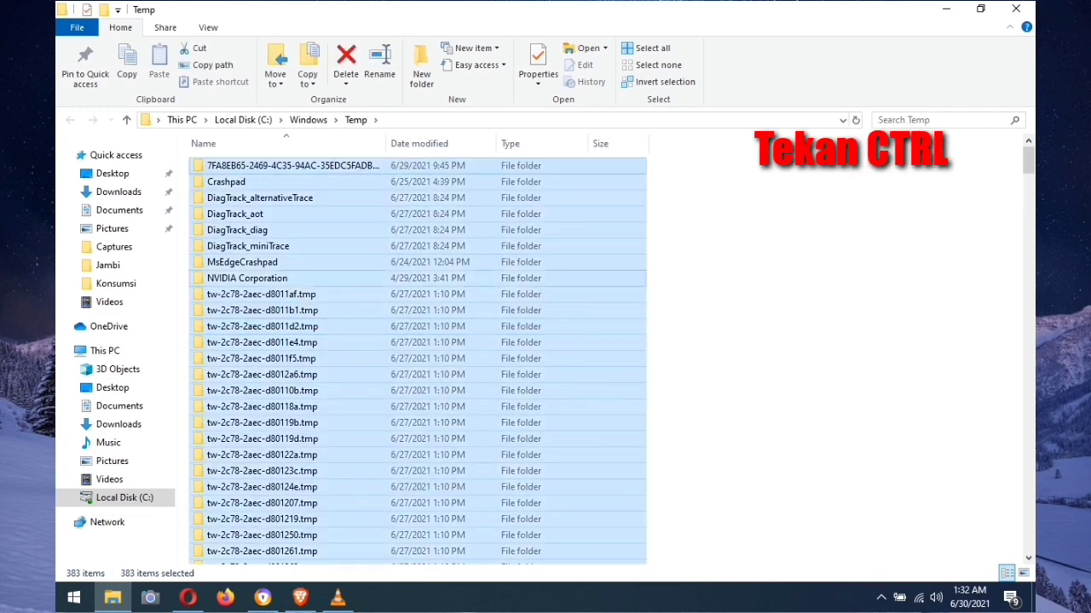
right_click(329, 244)
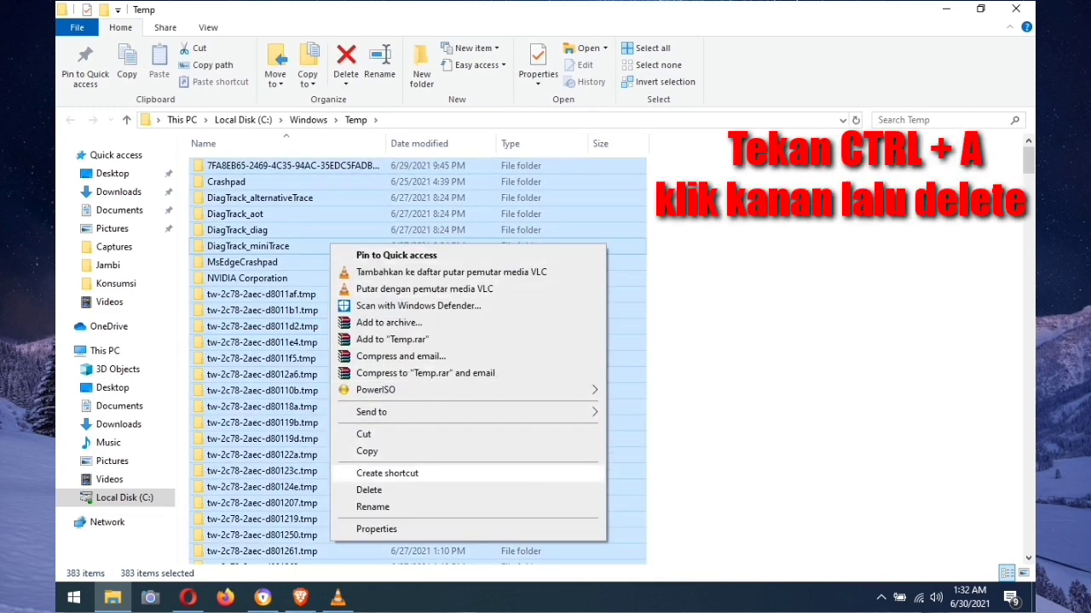
click(369, 490)
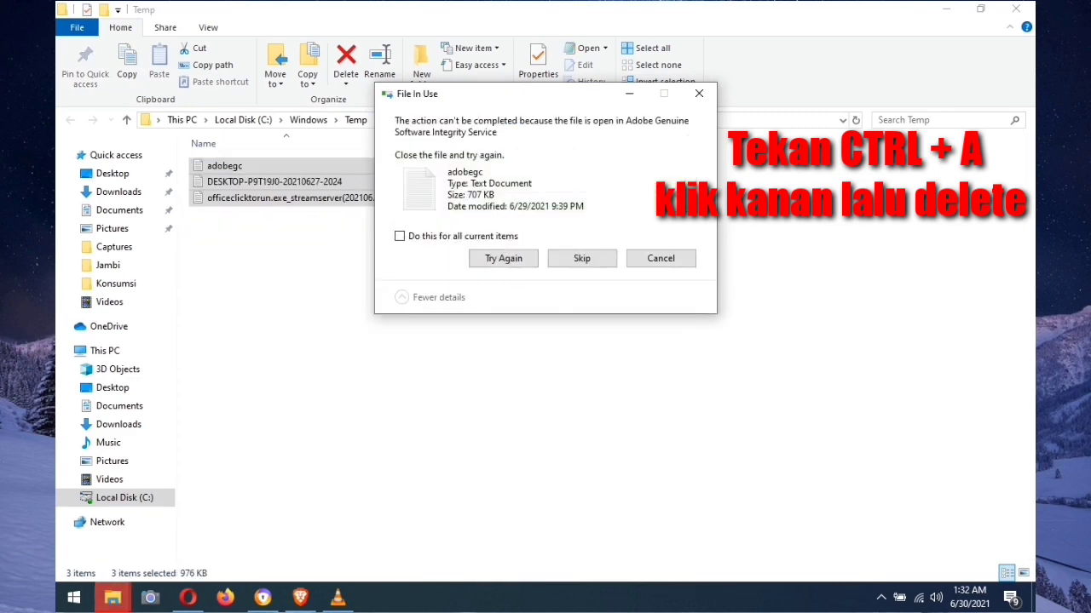
click(399, 236)
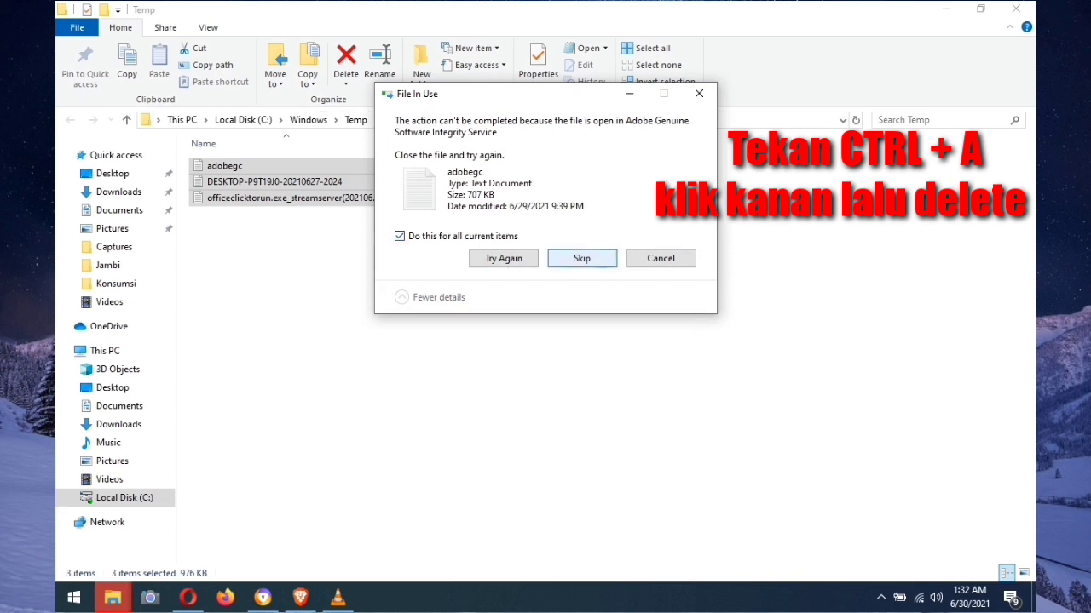
click(581, 258)
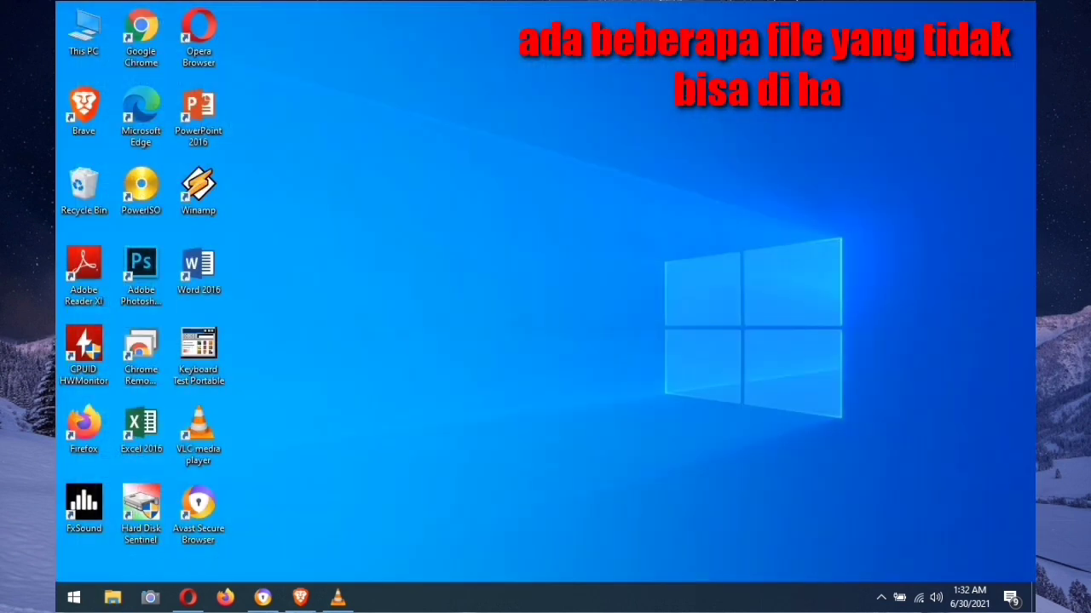
Refresh the desktop twice
right_click(508, 259)
click(536, 304)
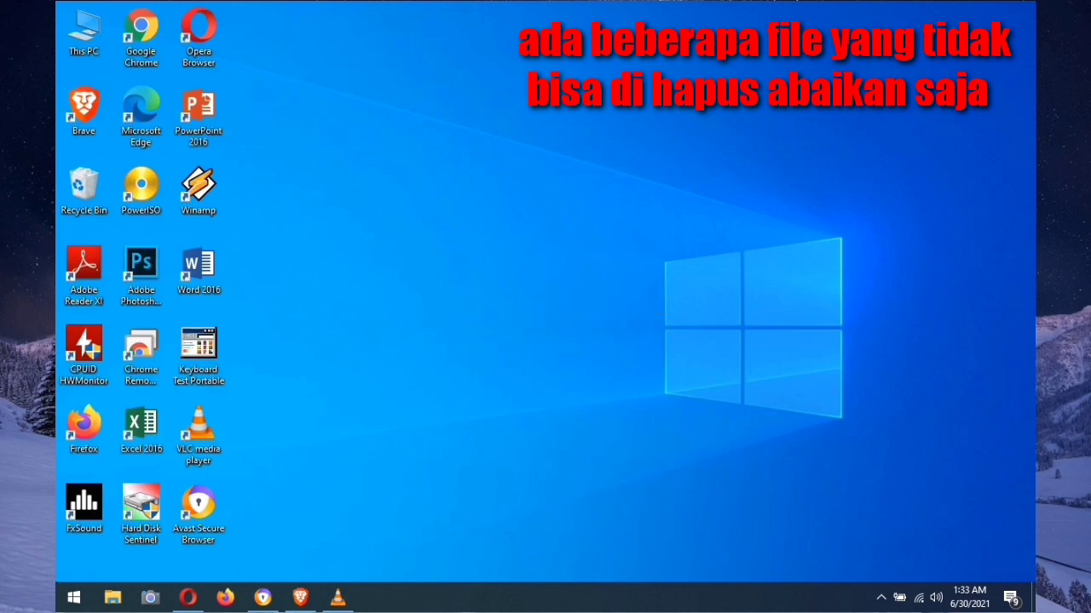
right_click(390, 306)
click(426, 350)
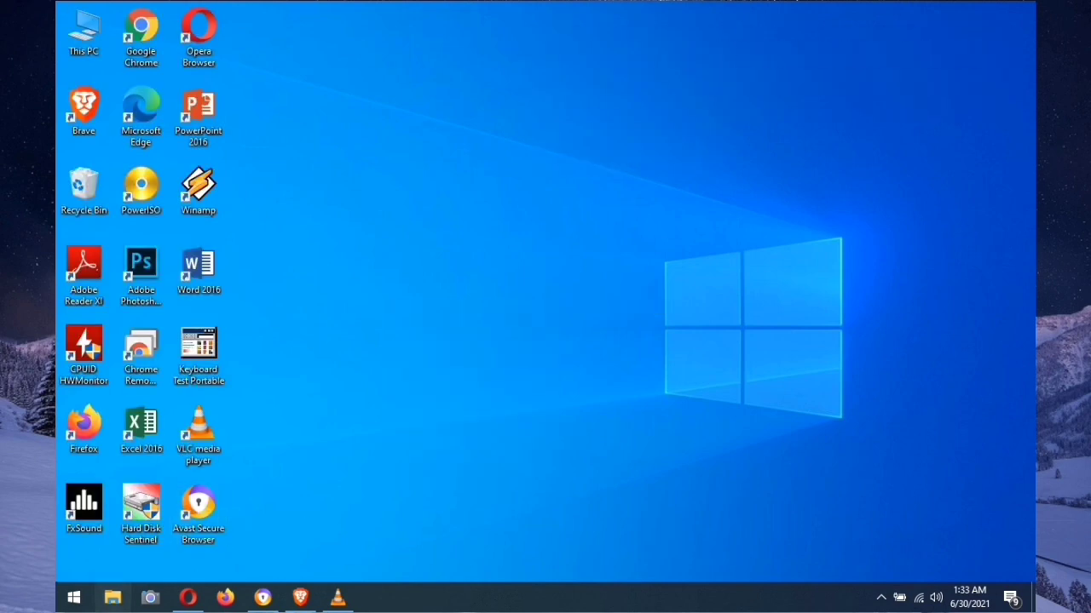
Open the properties of Local Disk (C:) from This PC in File Explorer and start Disk Cleanup for the drive
click(112, 596)
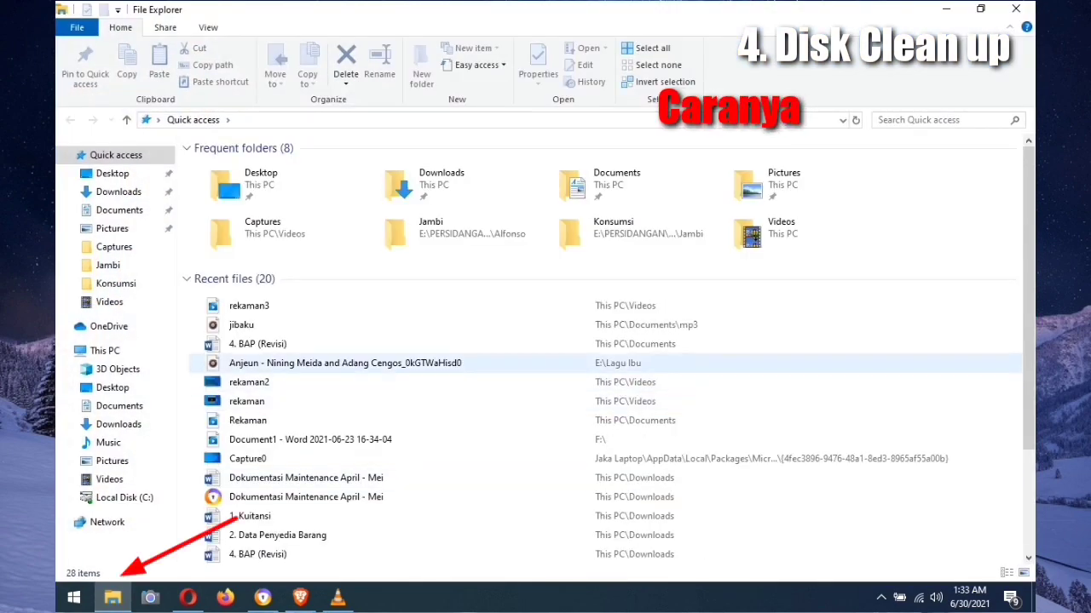
click(105, 350)
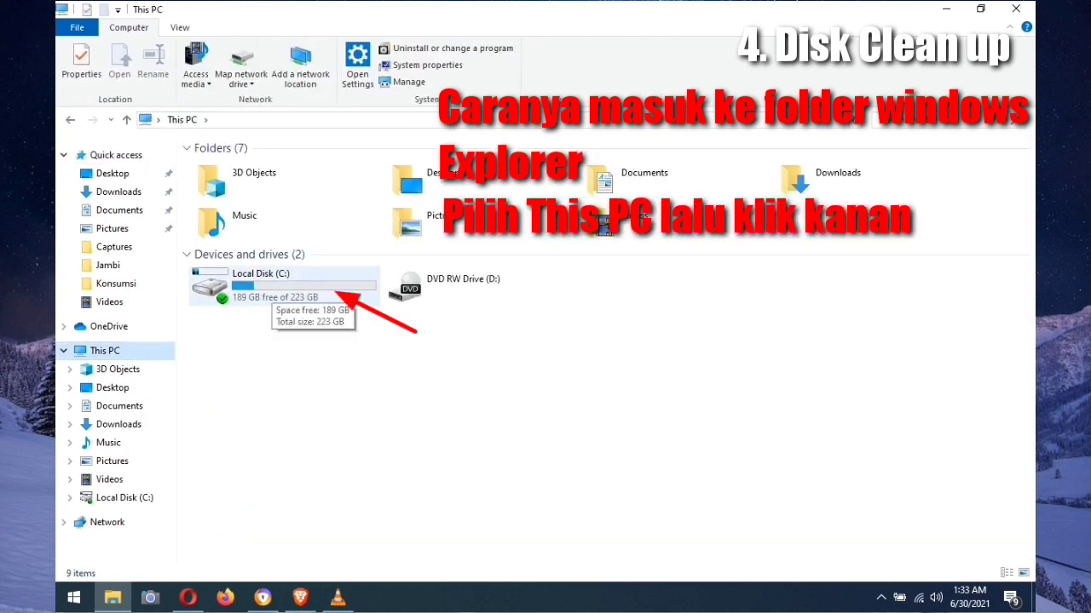
right_click(272, 290)
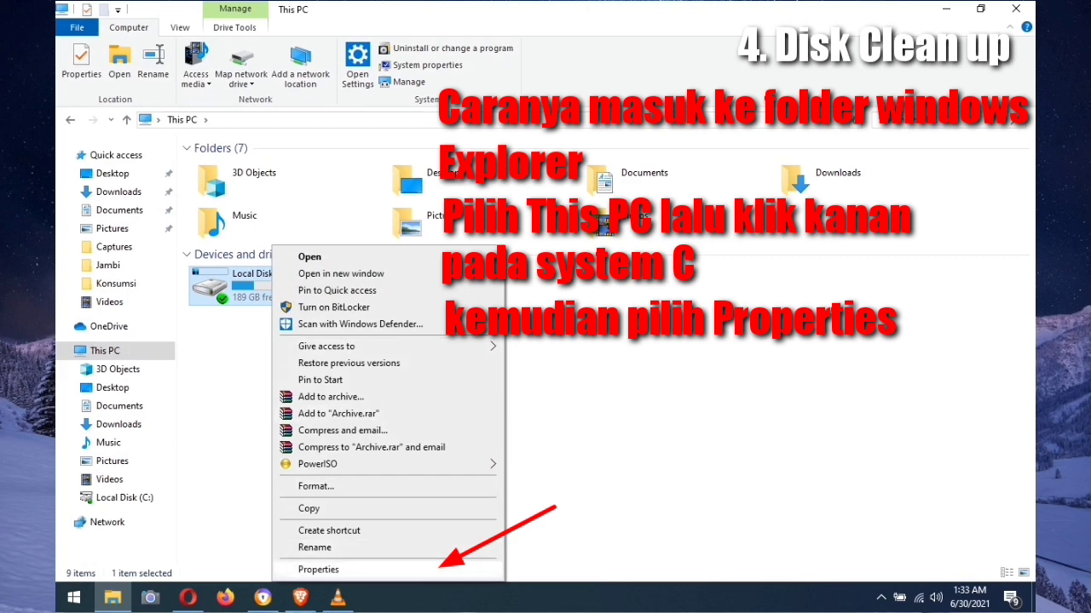
click(319, 569)
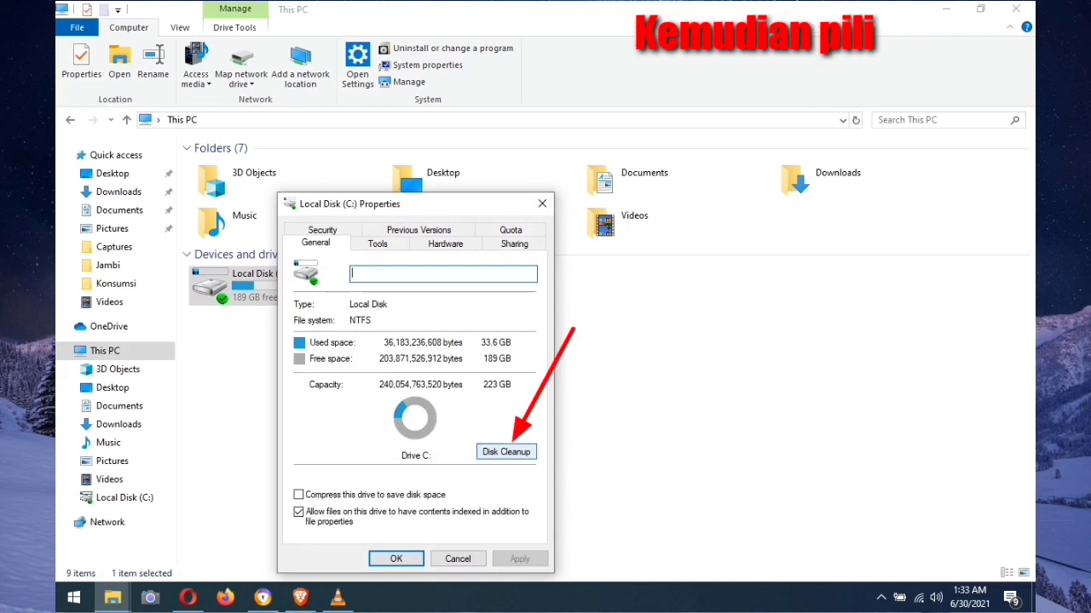
click(506, 451)
click(506, 452)
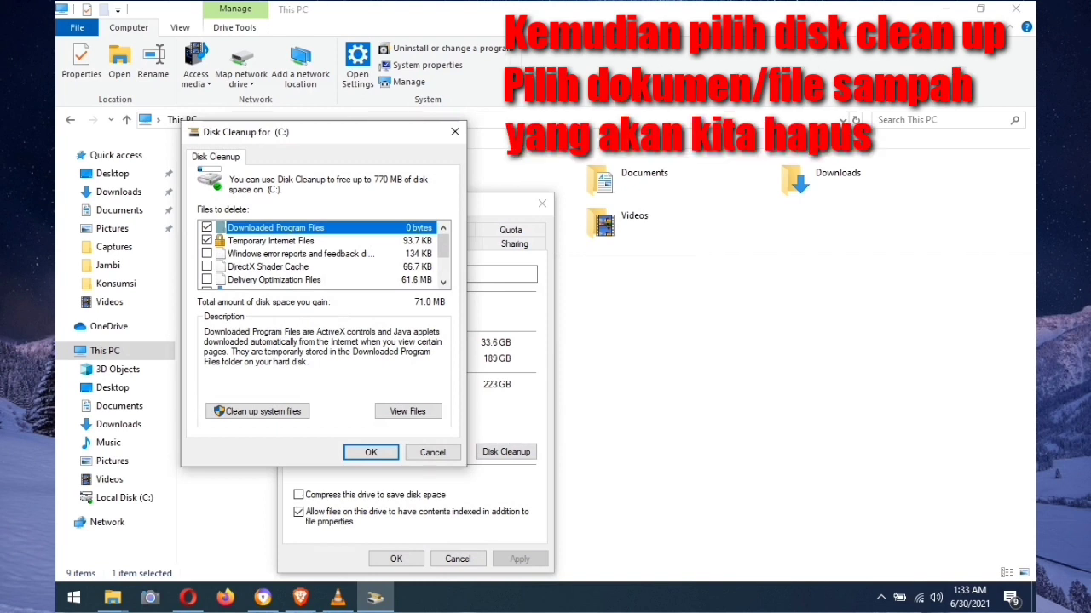
Add Recycle Bin, Temporary files and Downloads to the file categories that Disk Cleanup deletes, and review the selection
scroll(324, 253, down, 1)
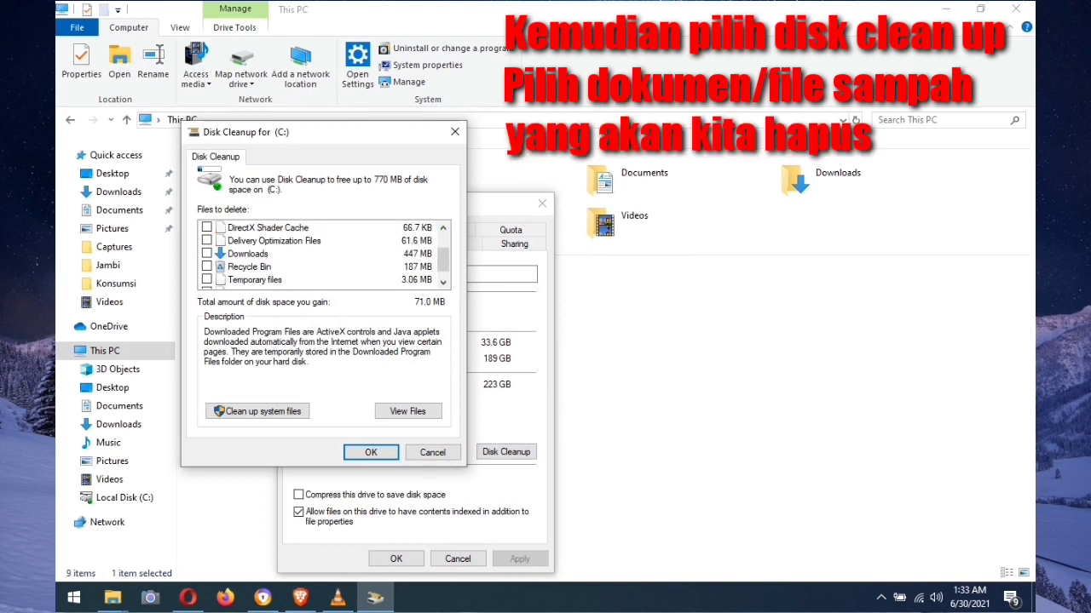
click(206, 267)
scroll(324, 253, down, 1)
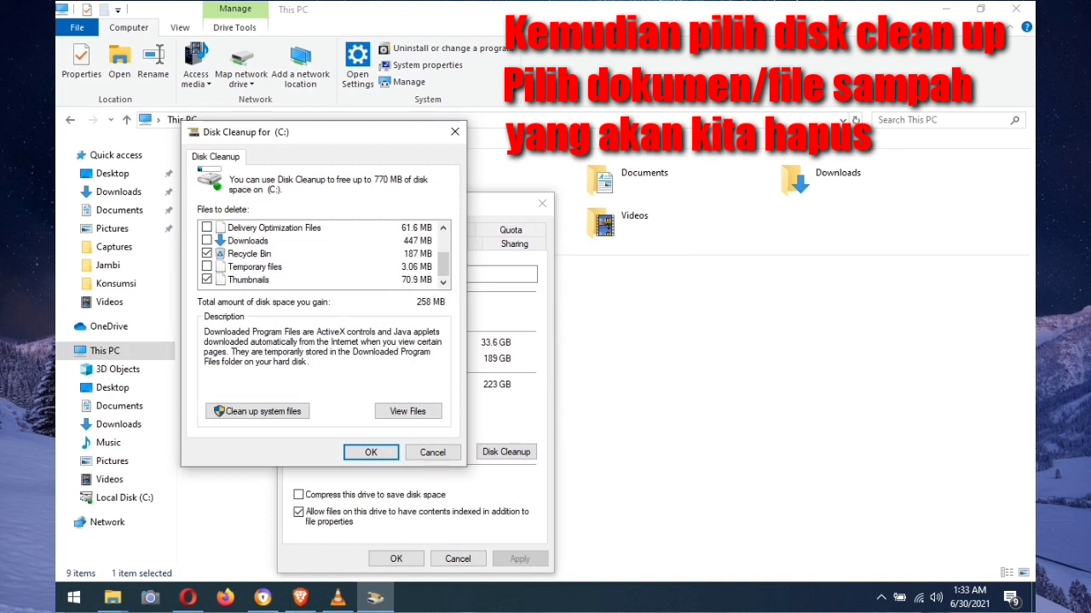
click(207, 266)
scroll(324, 253, up, 3)
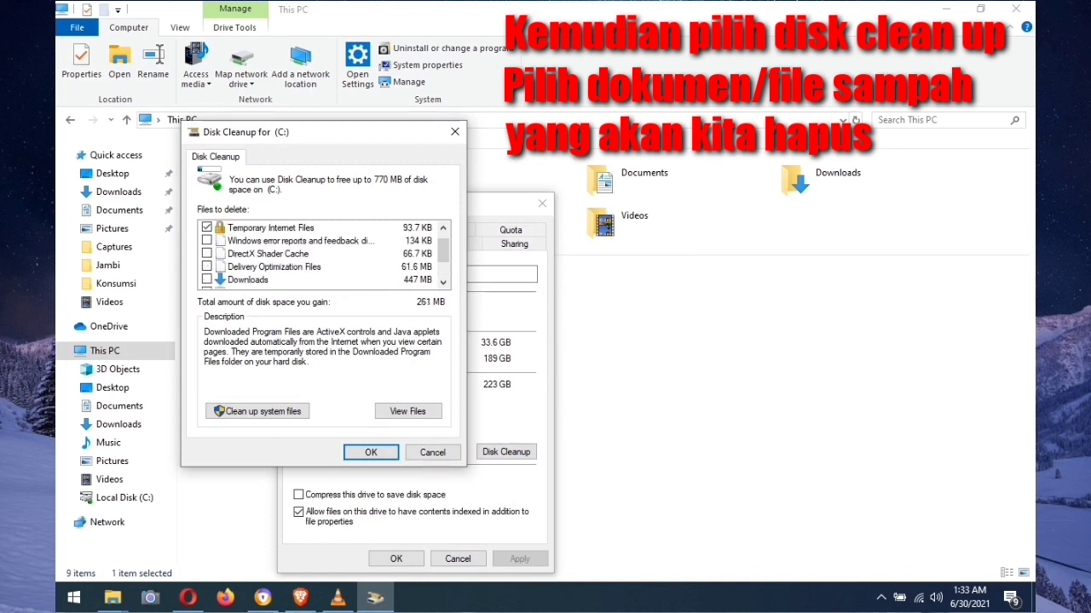
click(206, 279)
scroll(324, 253, down, 1)
scroll(324, 253, up, 1)
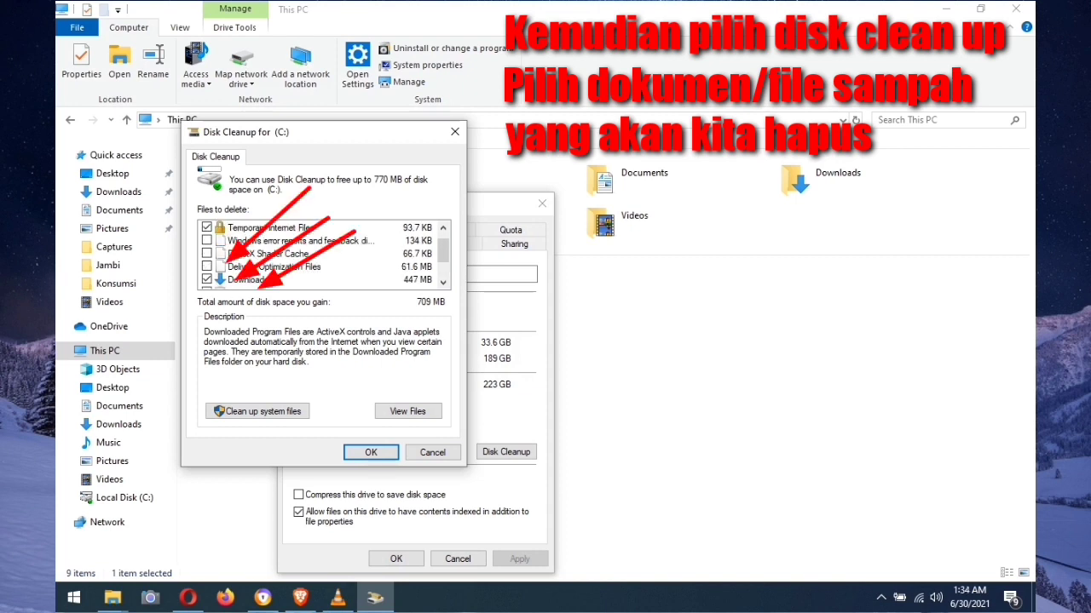
scroll(324, 253, up, 1)
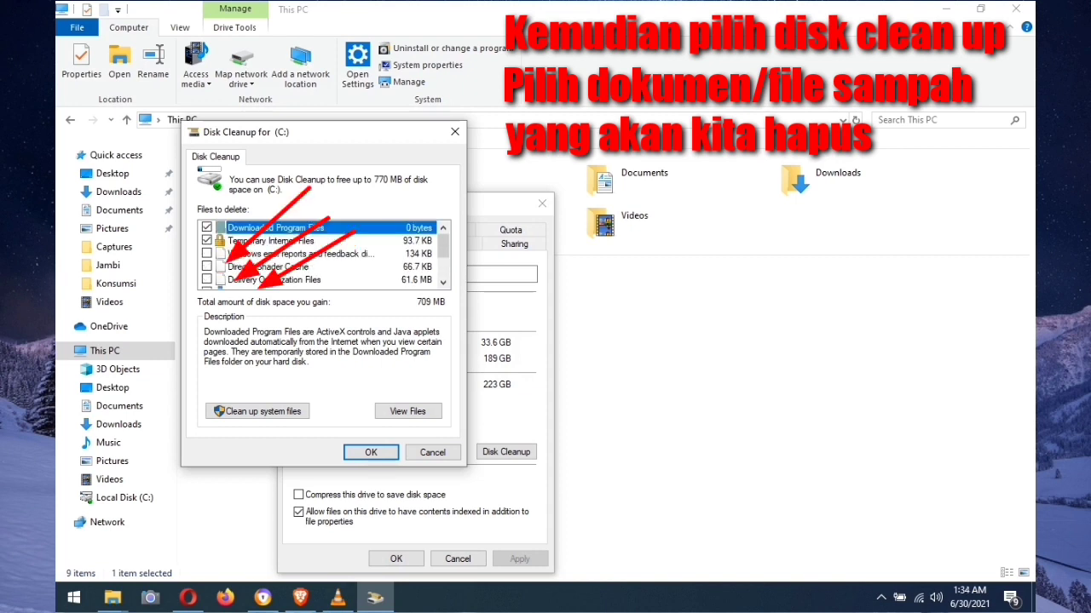
scroll(324, 253, down, 4)
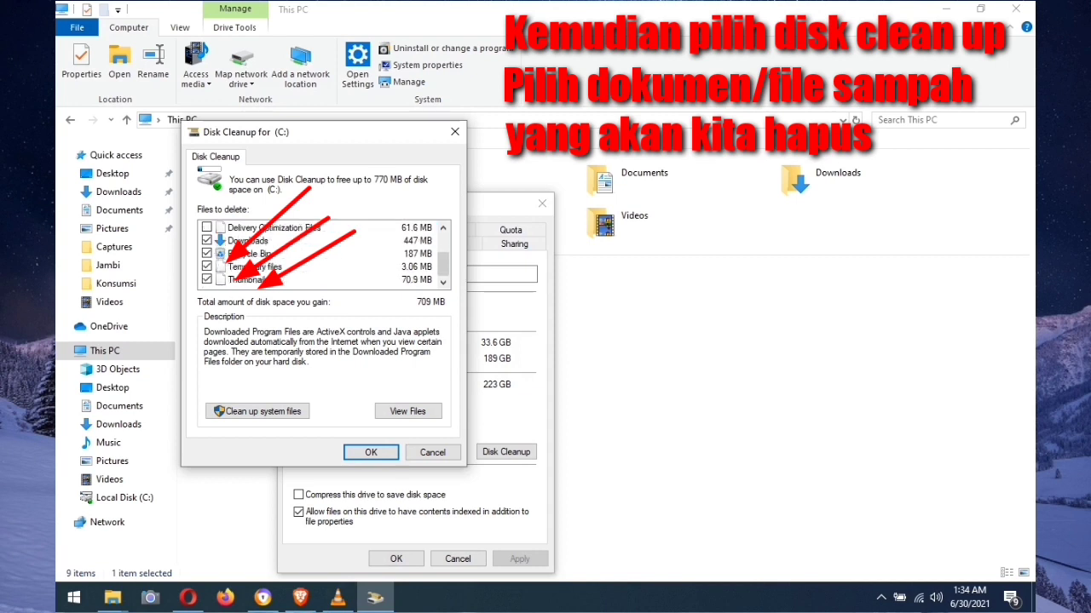
scroll(323, 253, up, 4)
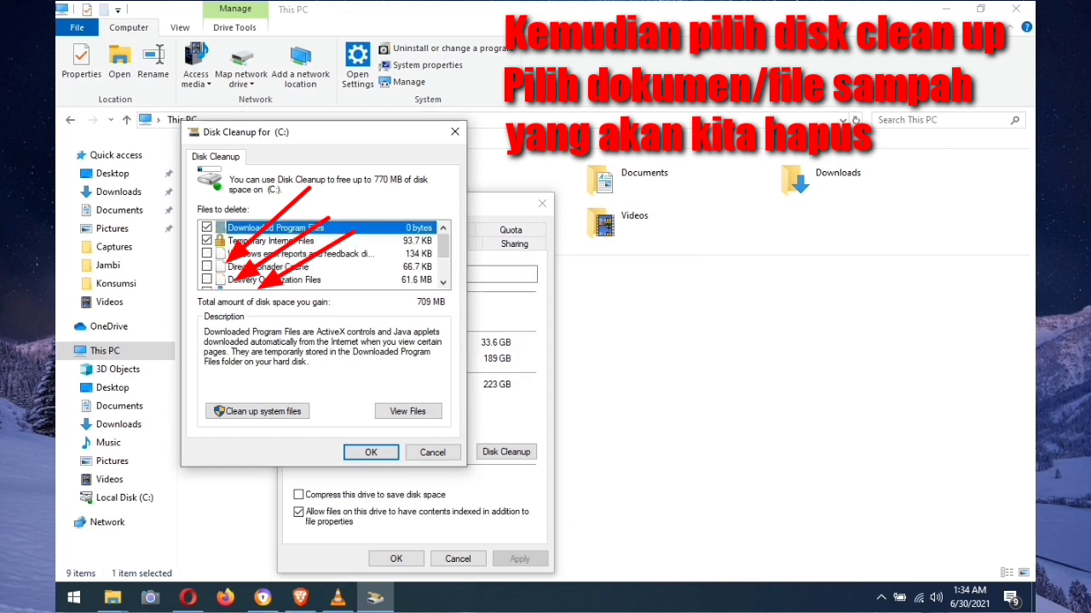
Run the cleanup with permanent deletion of the selected files, and close the drive properties and the File Explorer window
click(371, 452)
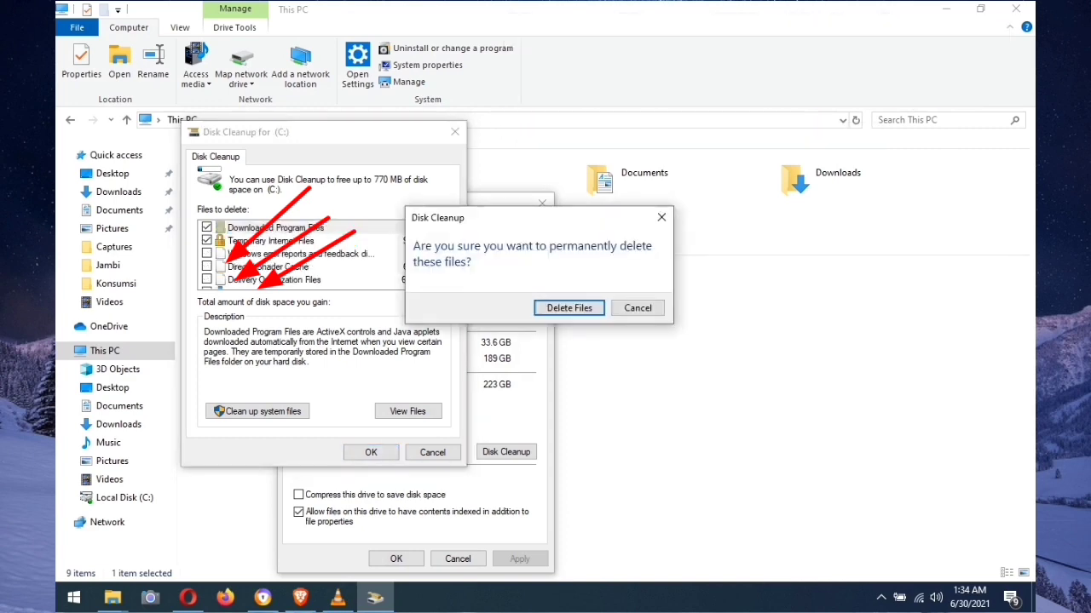
click(568, 308)
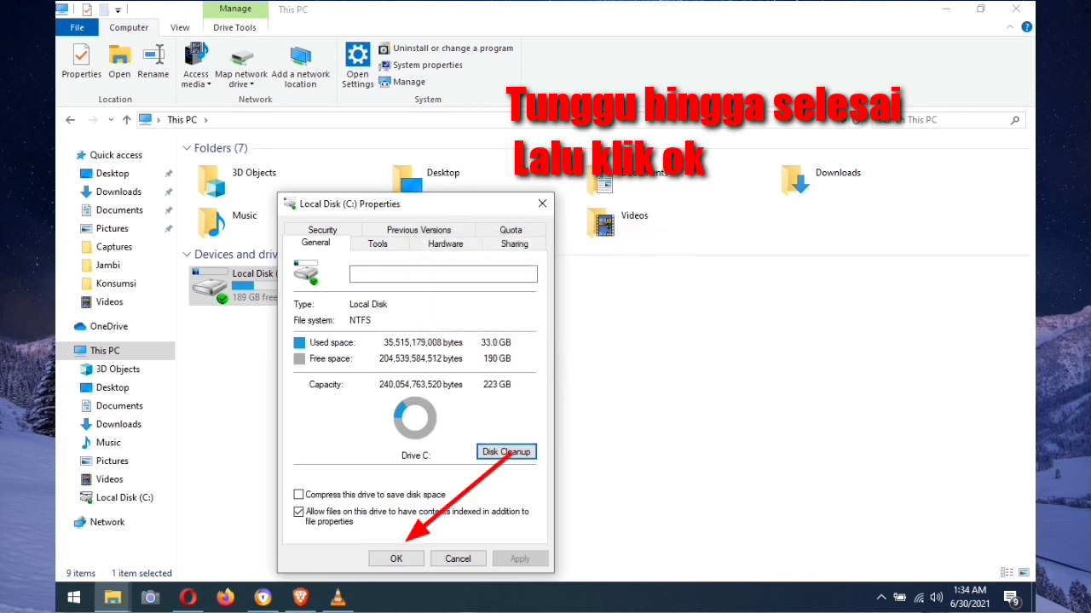
click(375, 558)
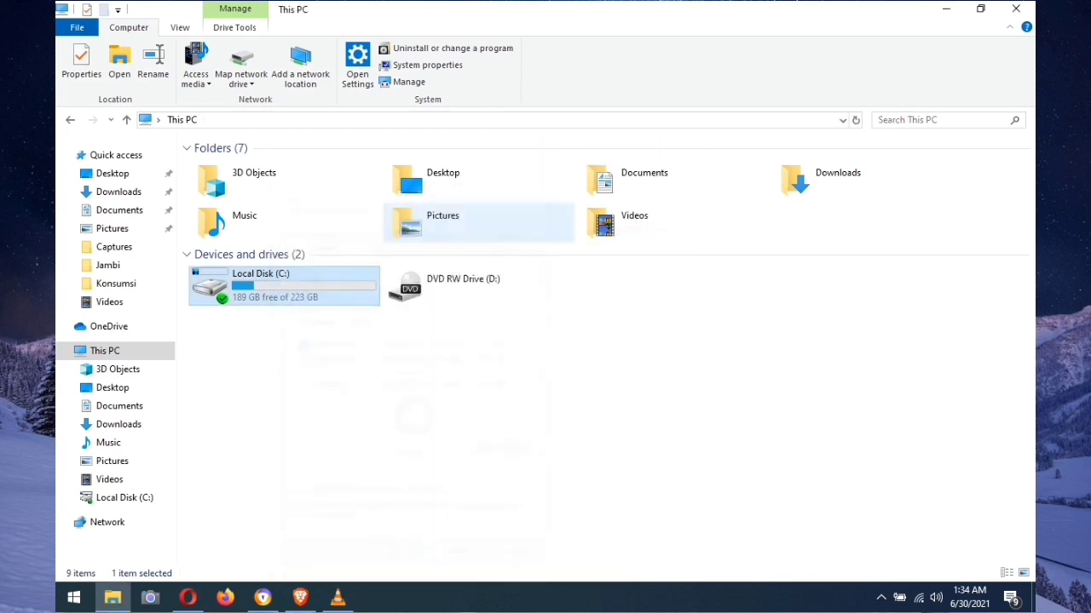
click(1016, 9)
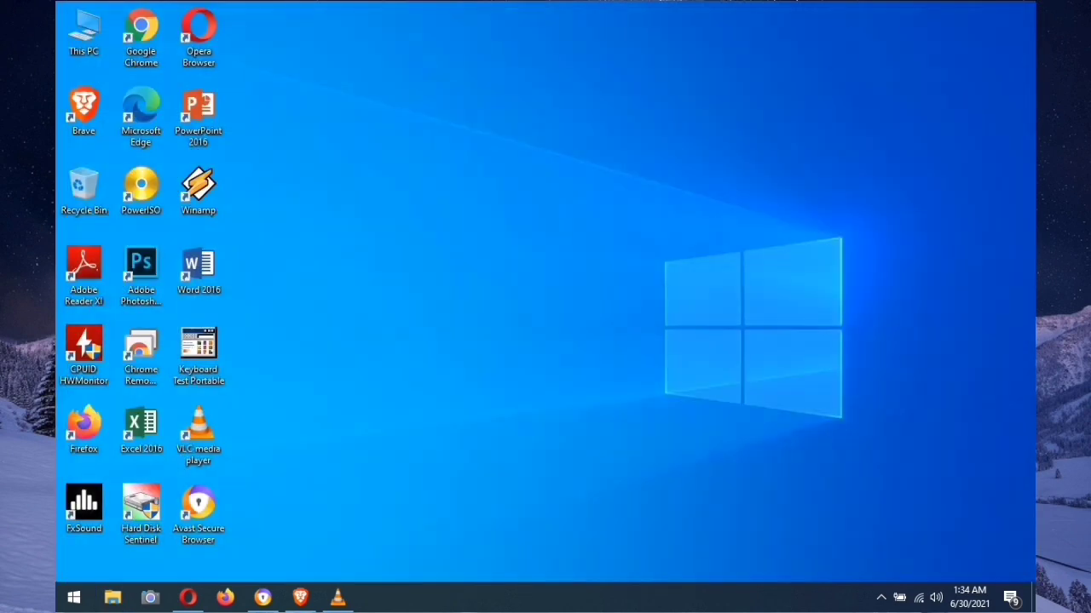
Refresh the desktop three times
right_click(600, 195)
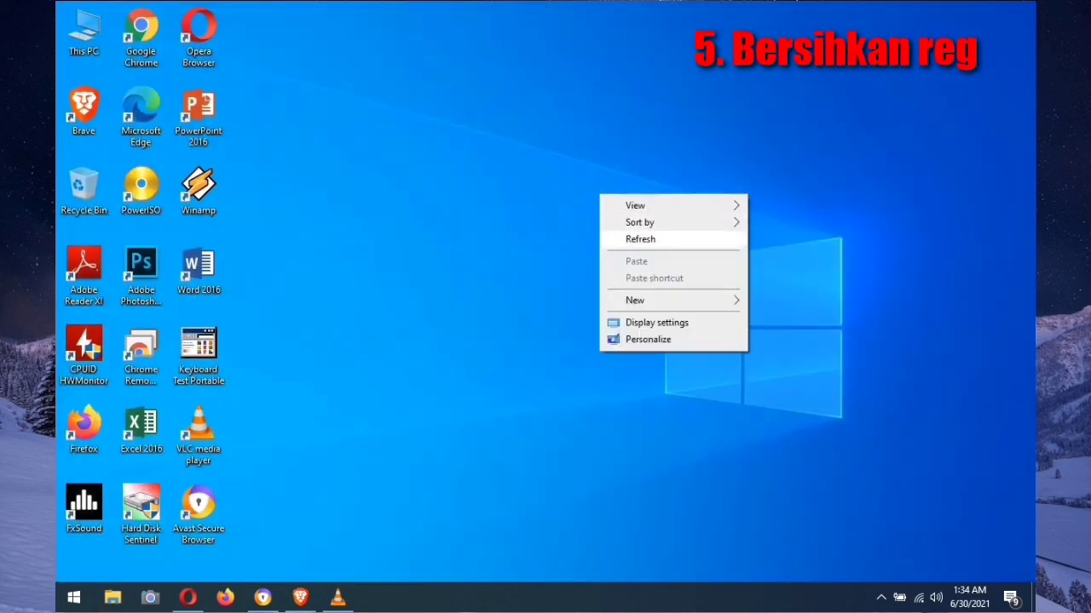
click(640, 240)
right_click(558, 198)
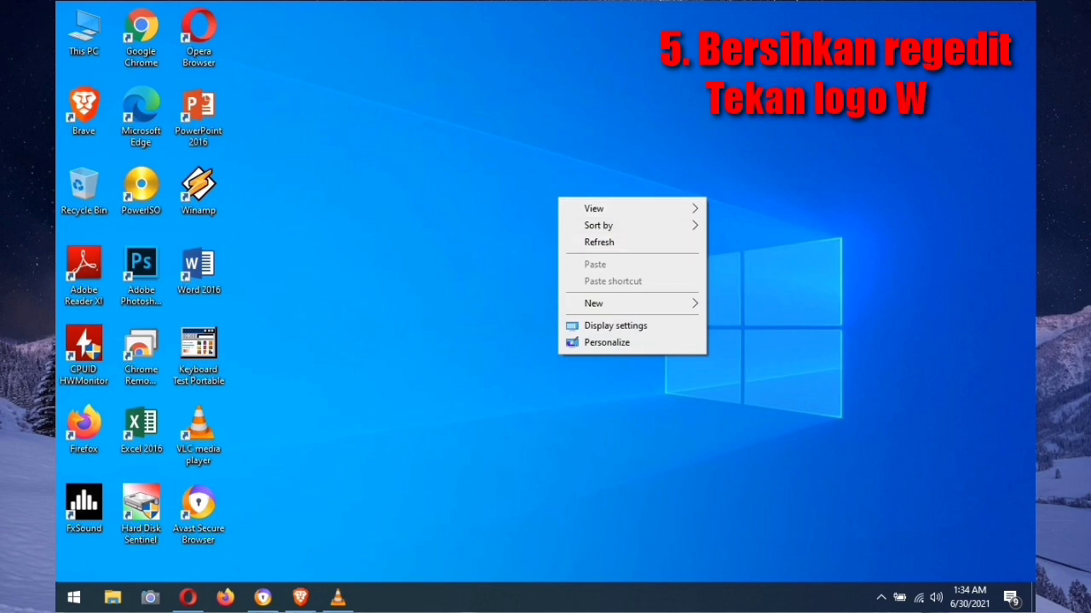
click(586, 242)
right_click(586, 242)
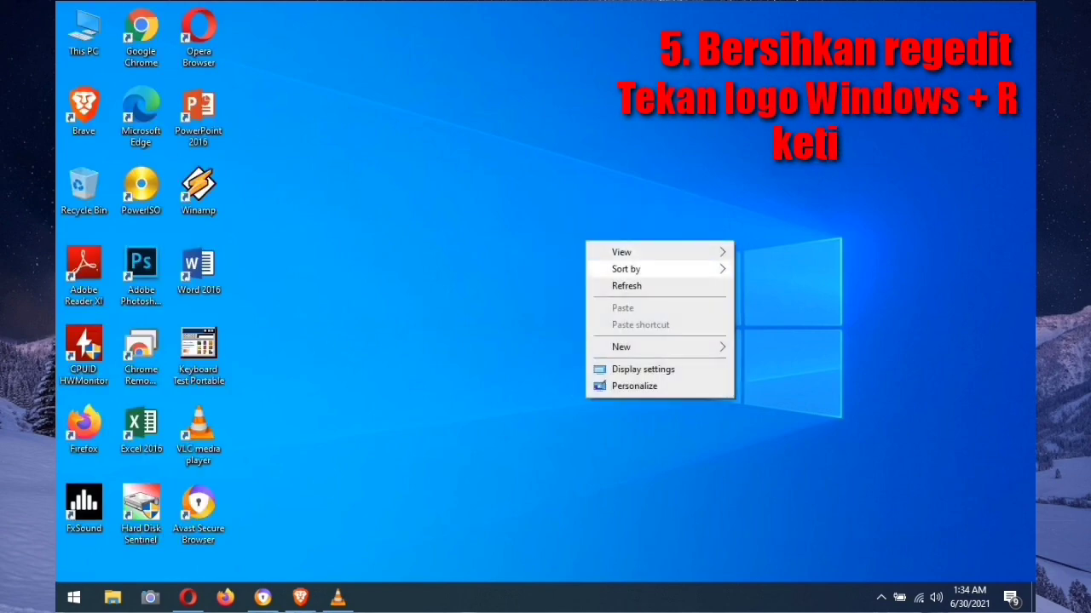
click(626, 287)
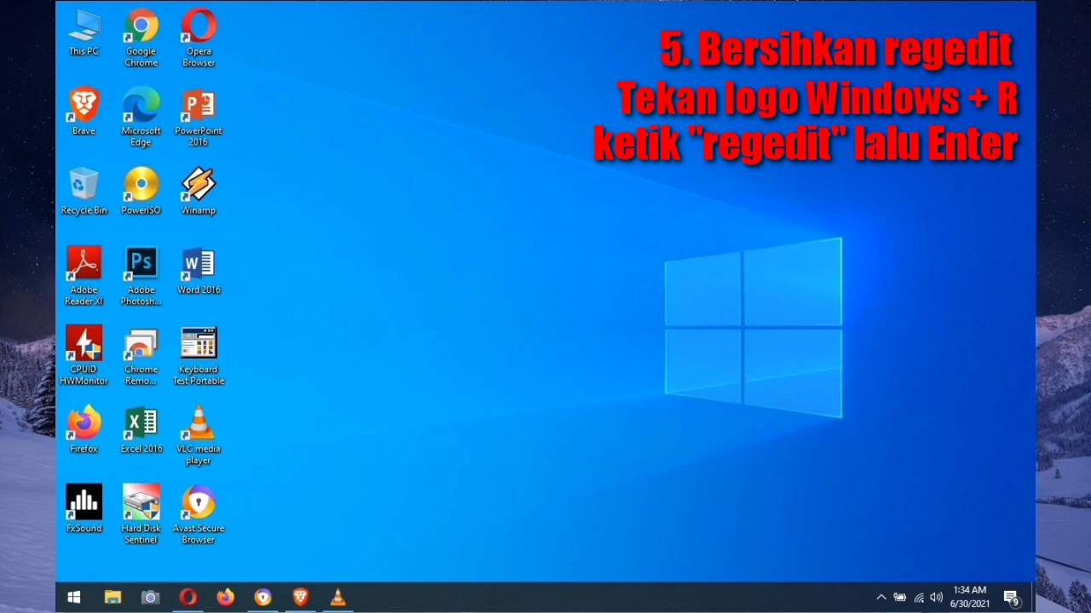
Launch the Registry Editor by running regedit from the Run dialog
key(super+r)
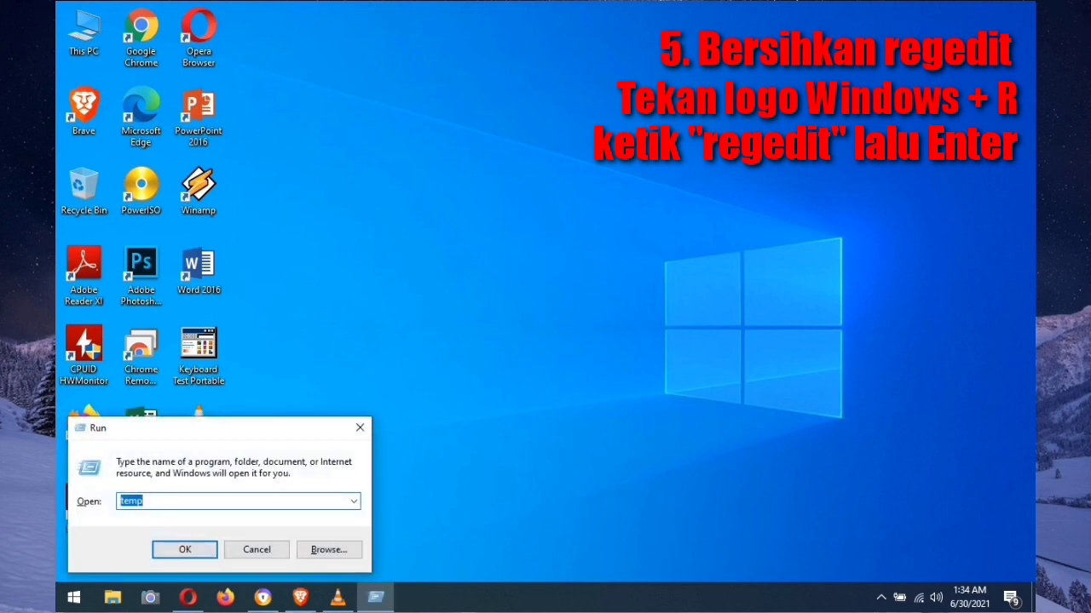
key(BackSpace)
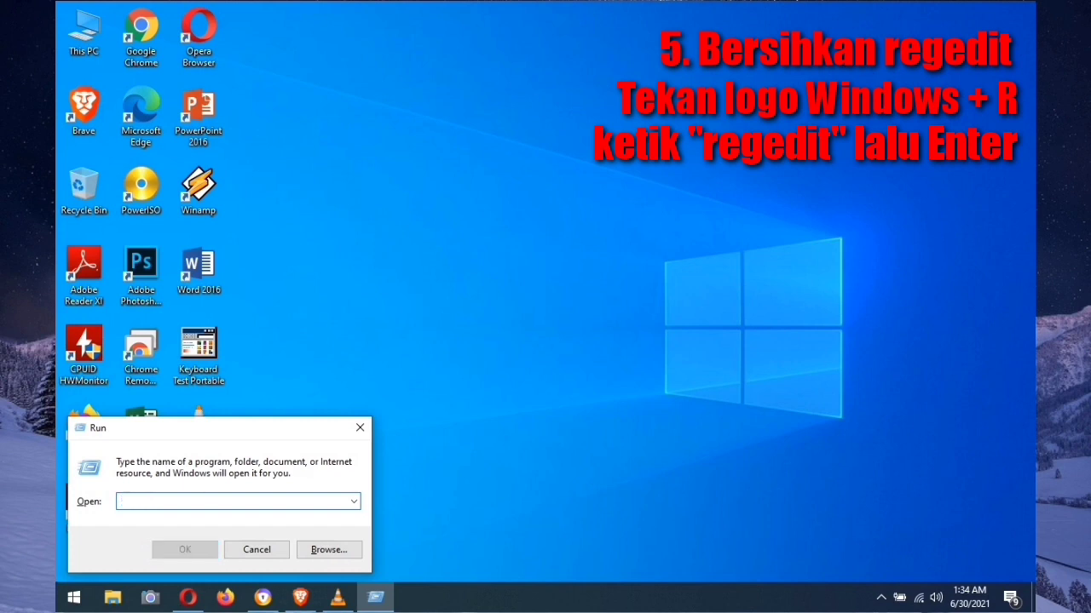
text(rege)
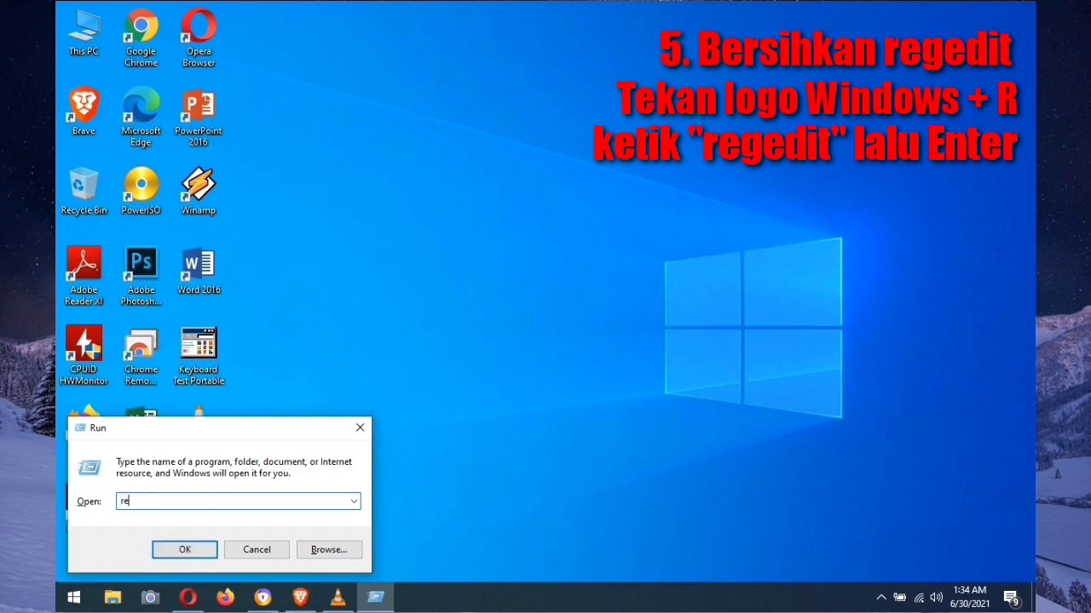
text(dit)
key(Return)
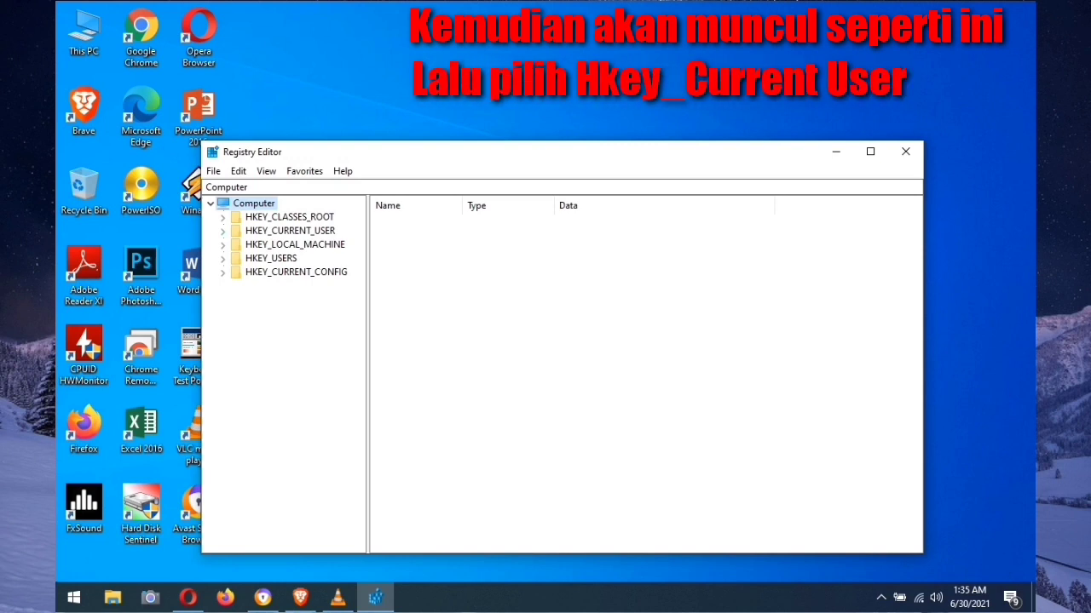
Open the registry key HKEY_CURRENT_USER\Control Panel\Desktop to list its values
click(222, 231)
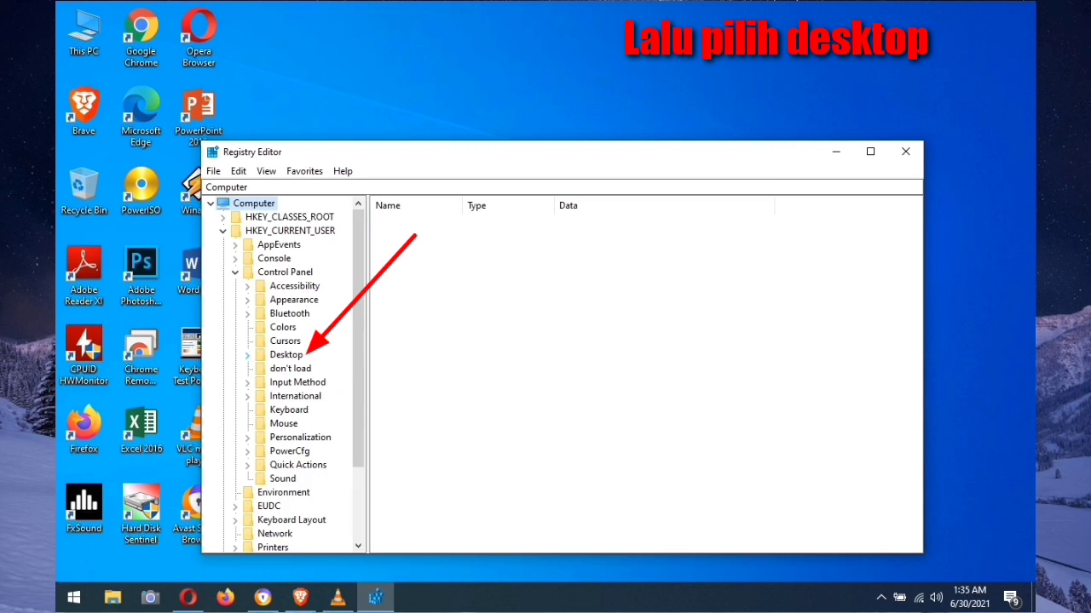
click(247, 354)
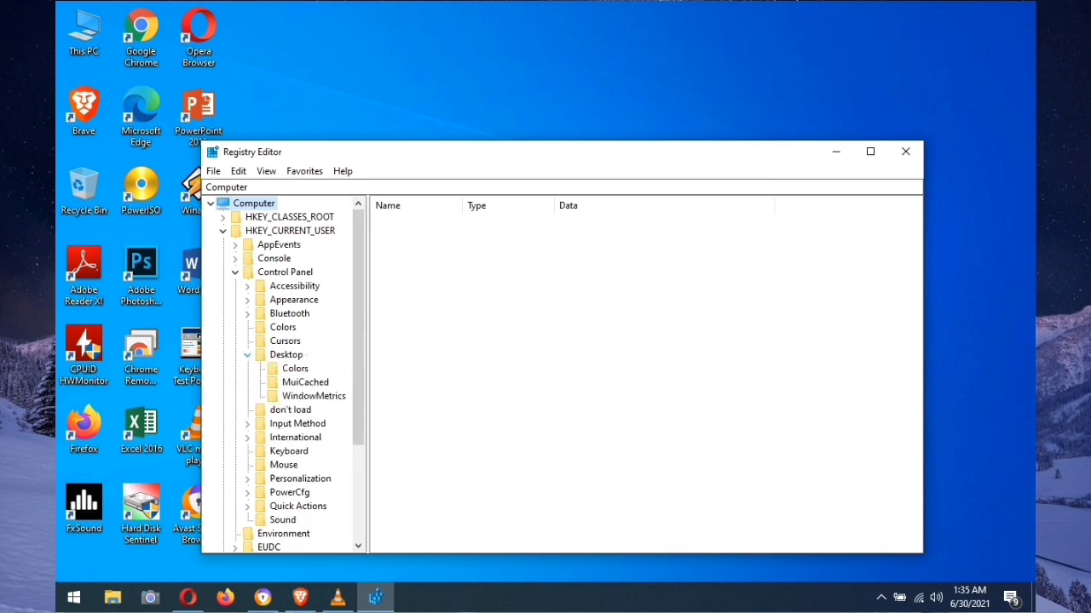
click(286, 354)
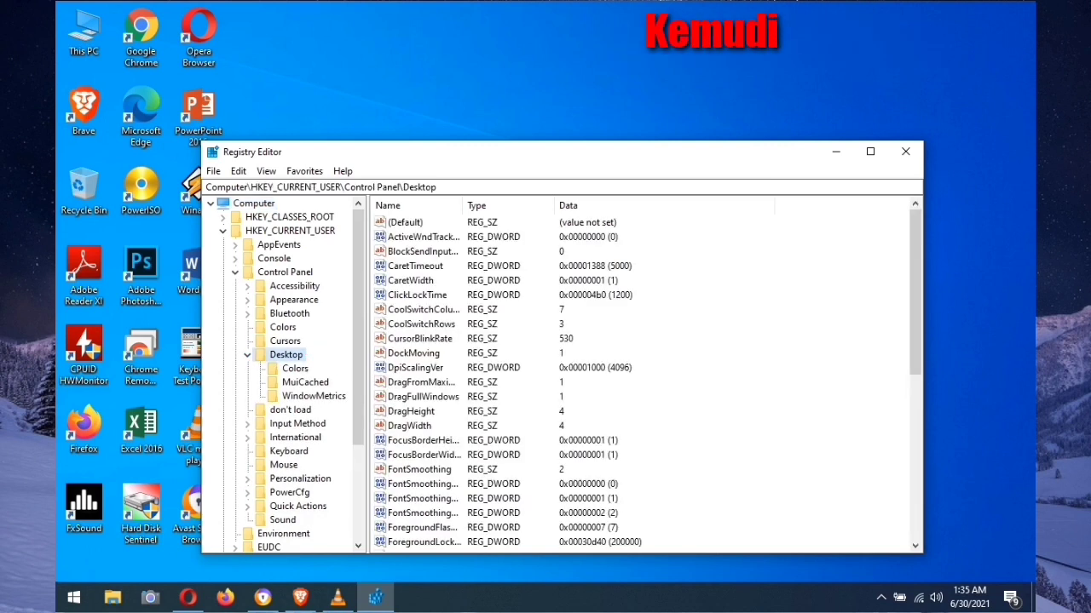
Set the value data of MenuShowDelay in the Desktop key to 00 and close the Registry Editor
scroll(645, 375, down, 1)
scroll(439, 401, down, 1)
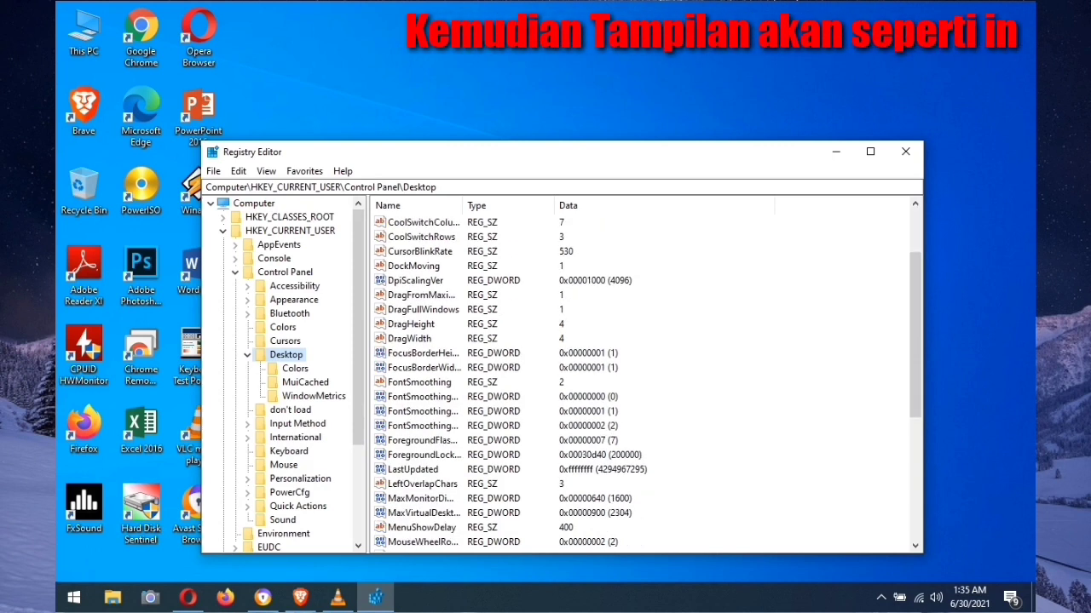
scroll(645, 379, down, 1)
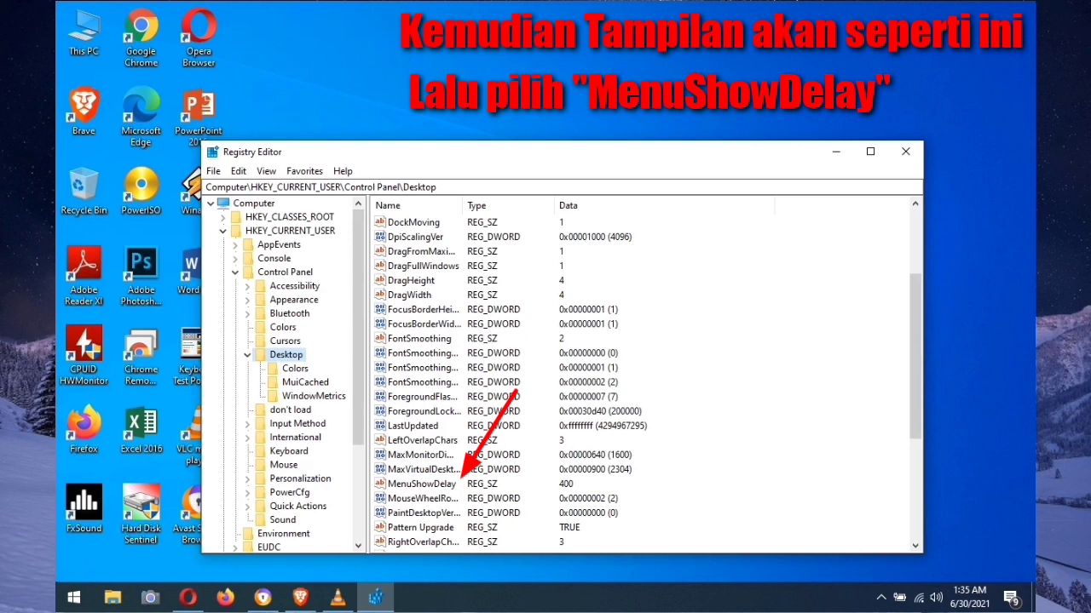
click(421, 484)
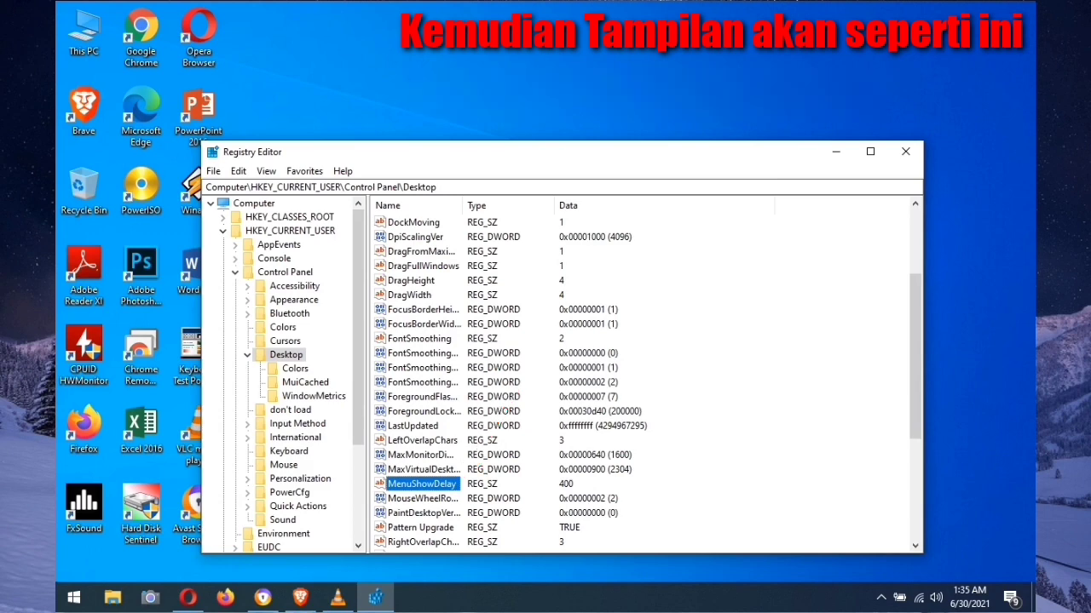
key(Return)
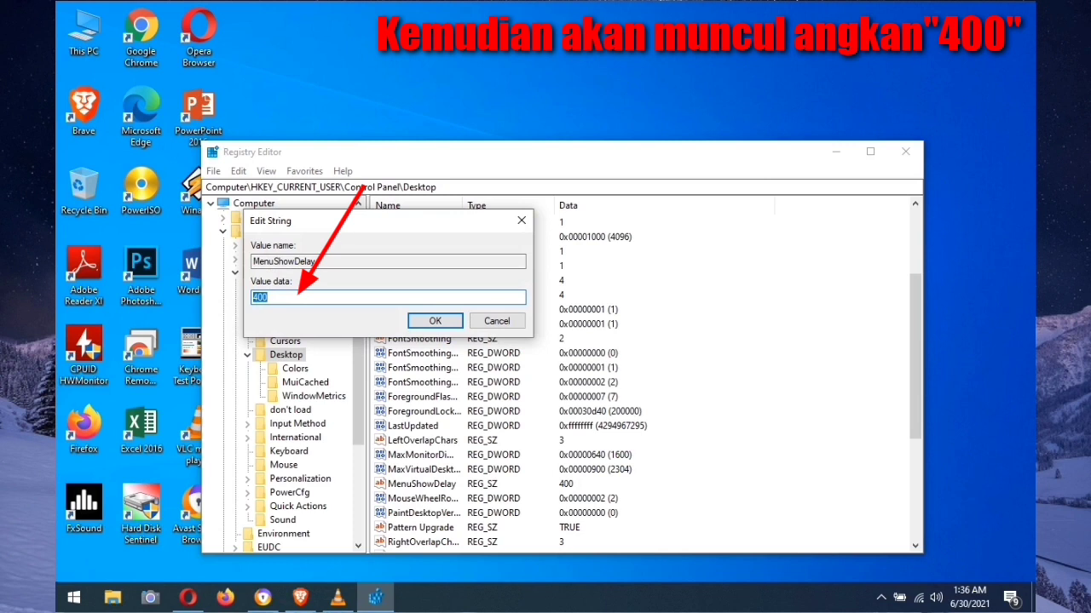
text(00)
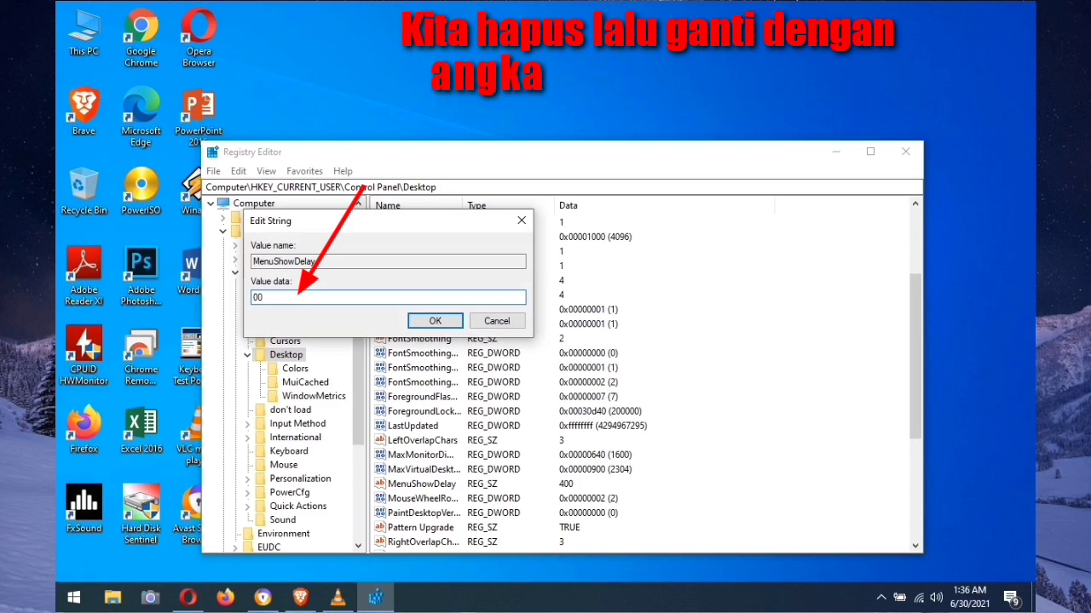
key(Return)
key(Return)
key(Return)
key(Return)
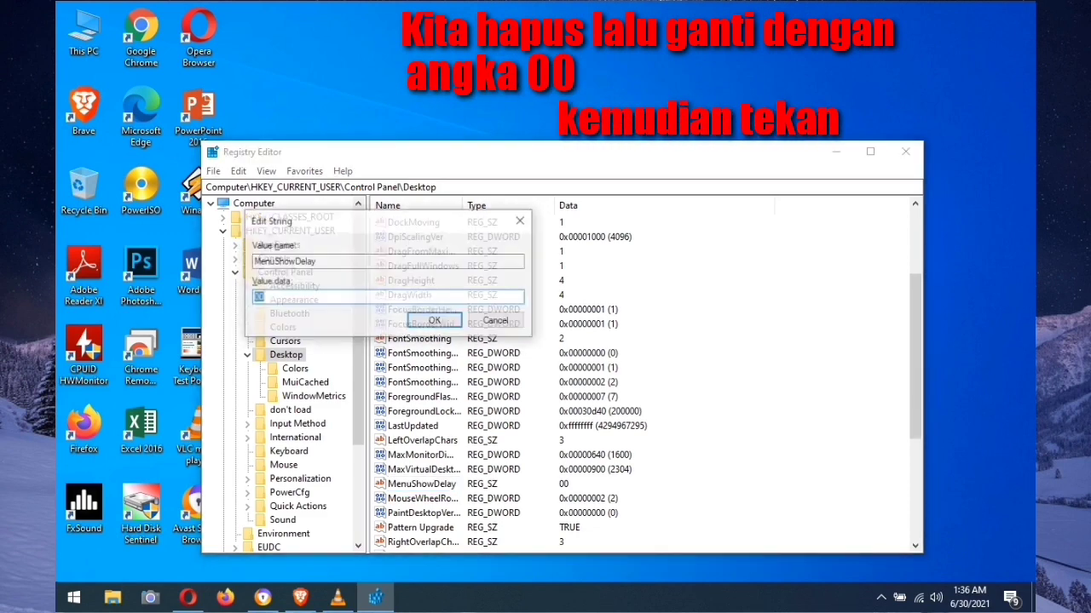
key(Return)
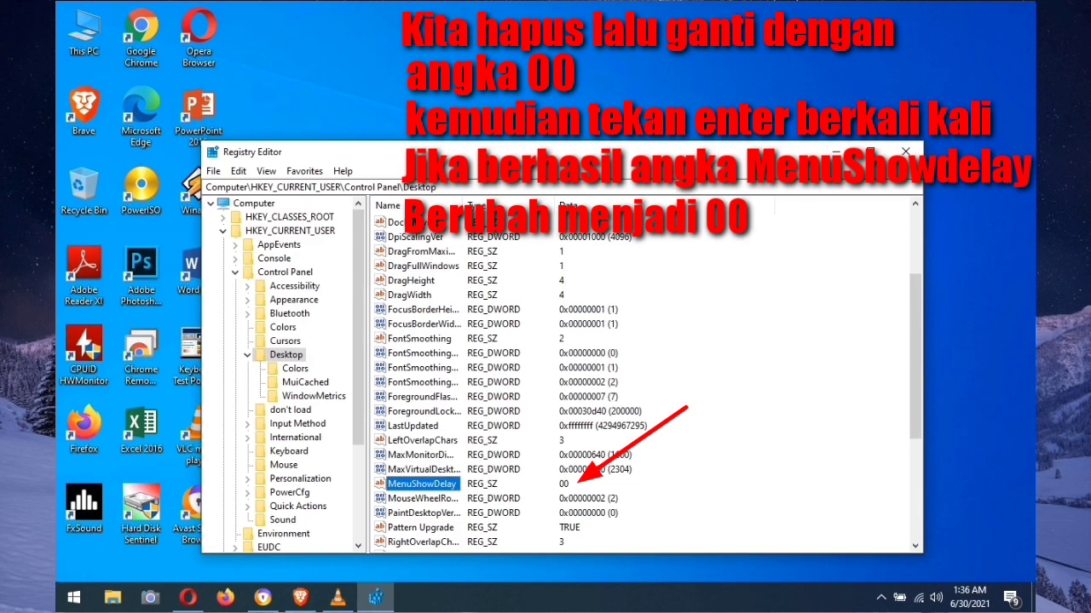
click(905, 152)
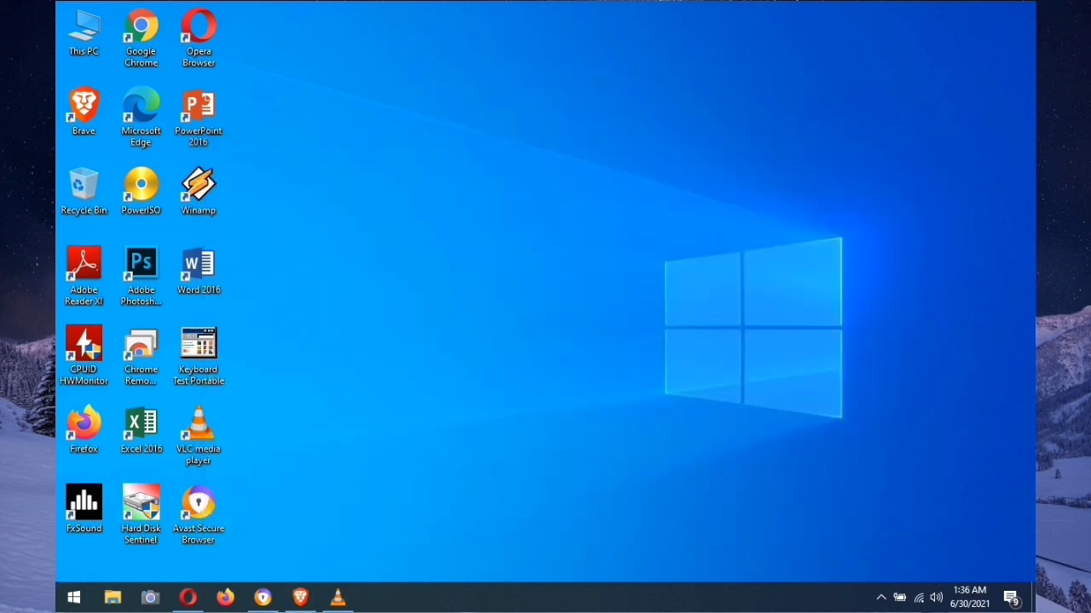
Refresh the desktop four times
right_click(698, 74)
click(724, 114)
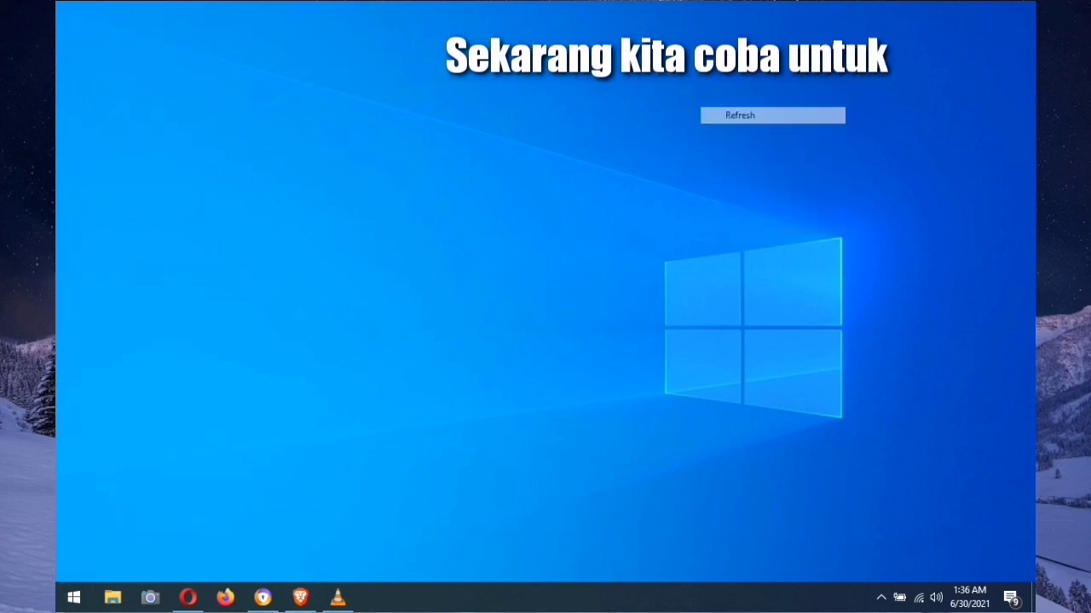
right_click(646, 83)
click(686, 125)
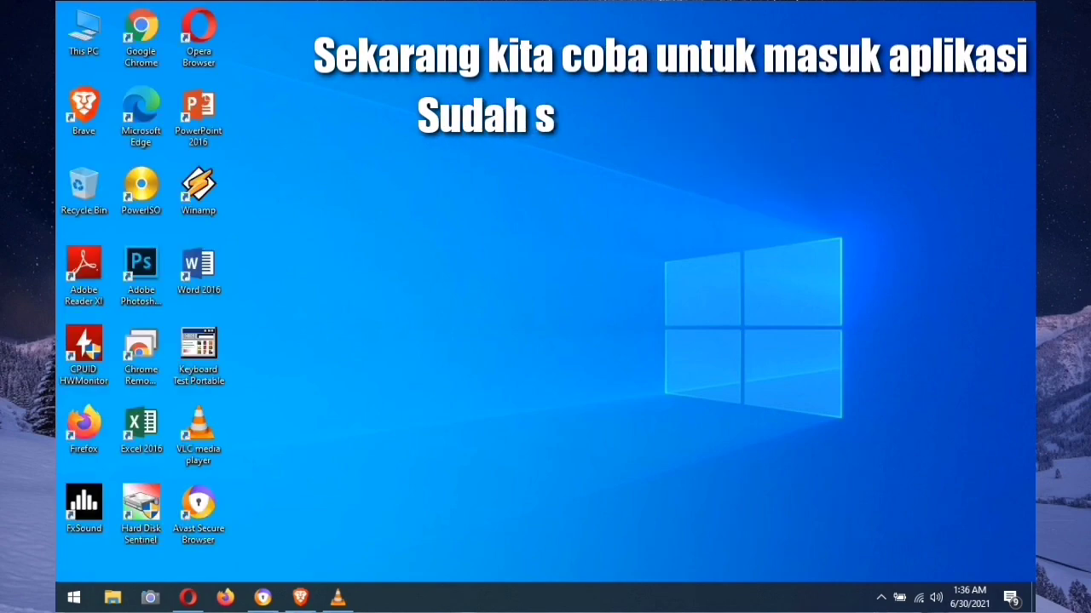
right_click(552, 247)
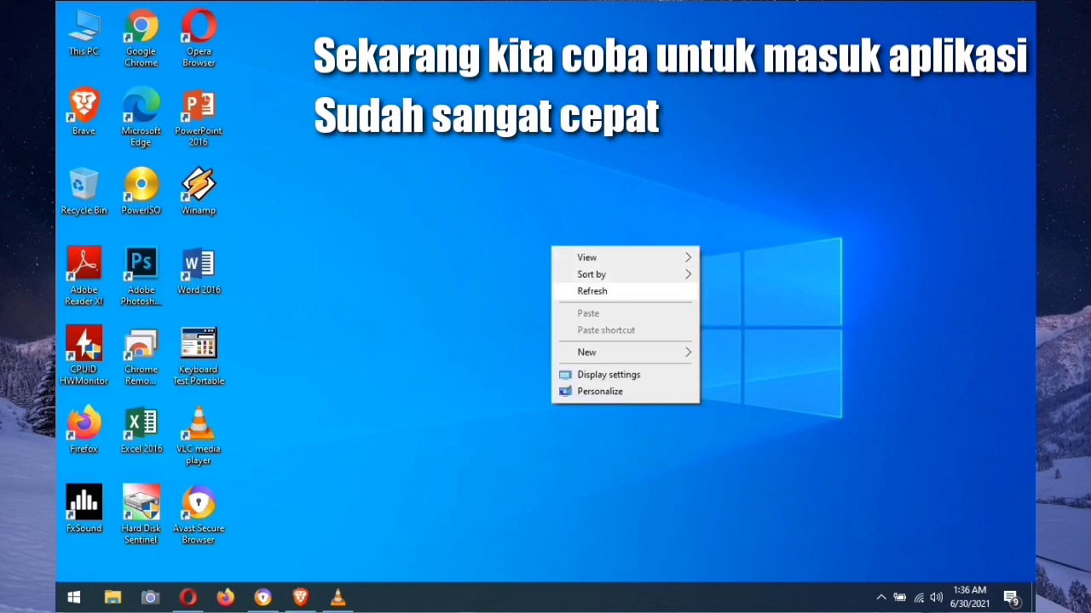
click(596, 291)
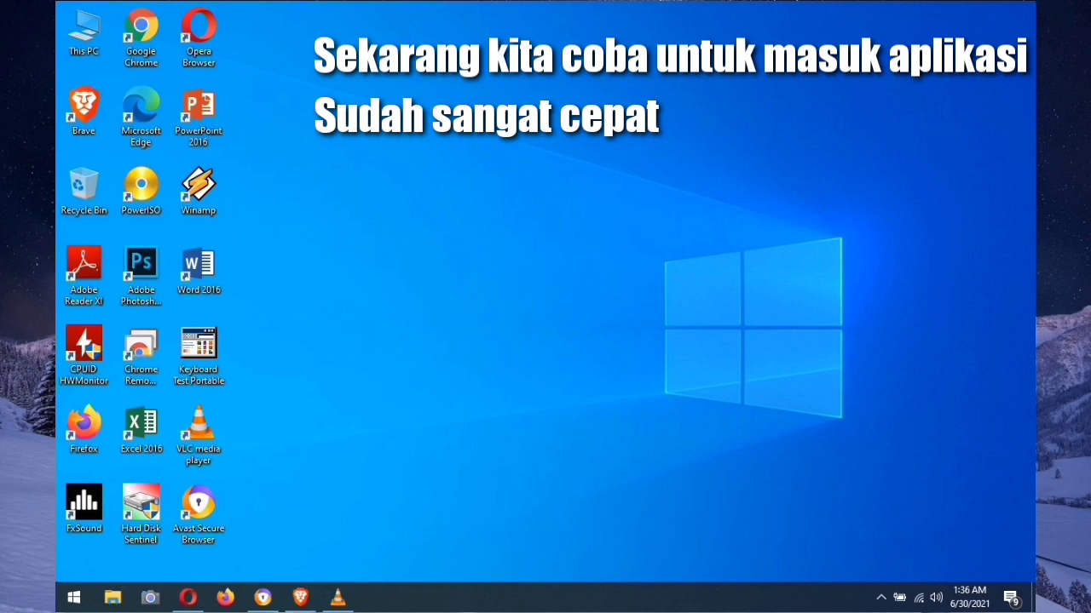
right_click(565, 225)
click(597, 259)
Test the launch of Word by creating a blank document, close the program, and refresh the desktop
click(73, 597)
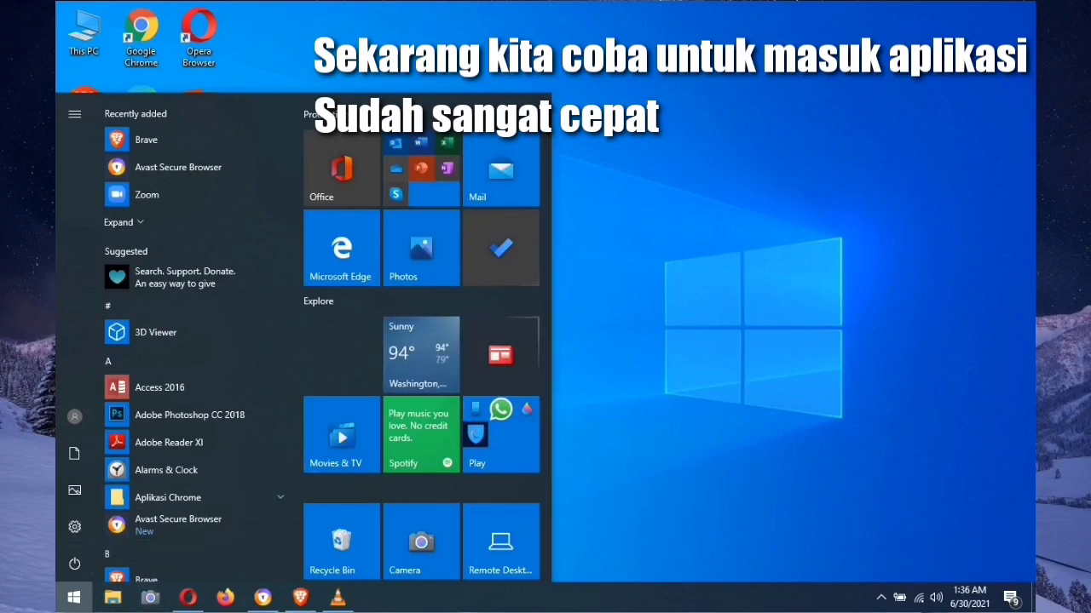
text(w)
key(Return)
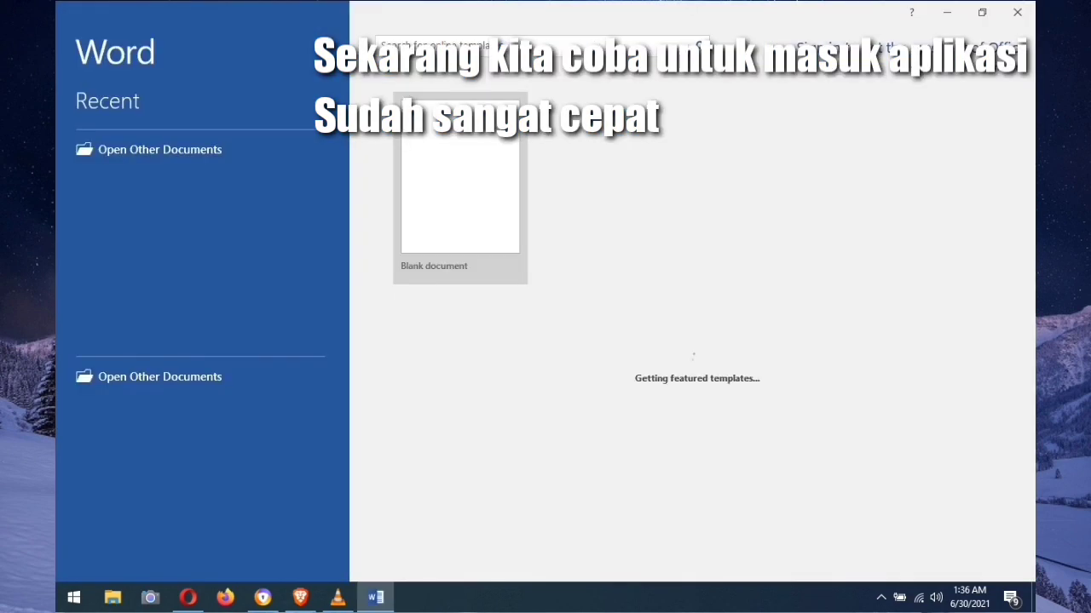
key(Return)
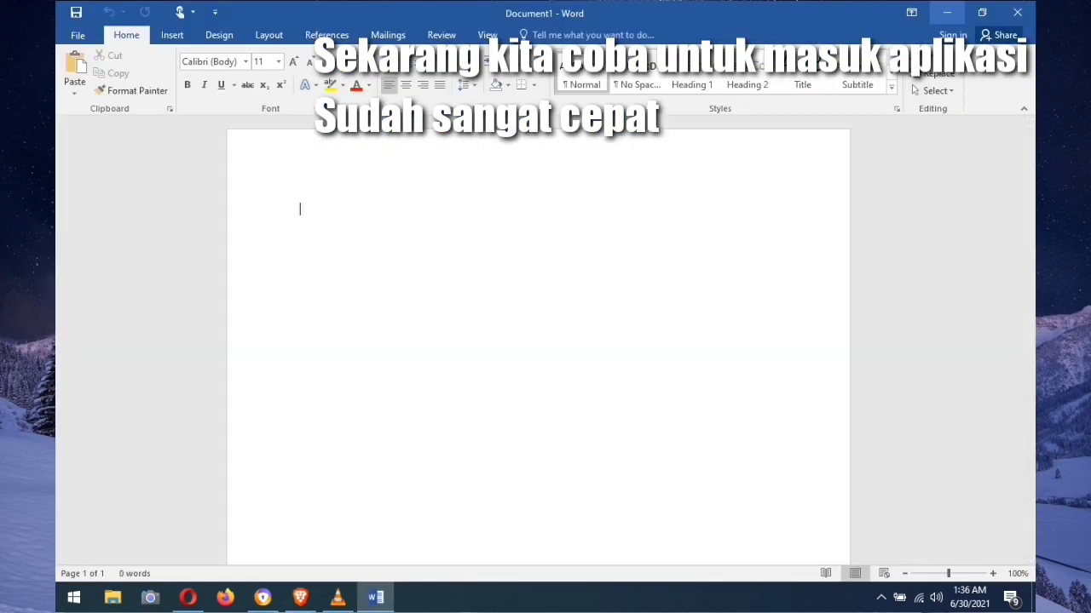
click(1017, 11)
right_click(752, 85)
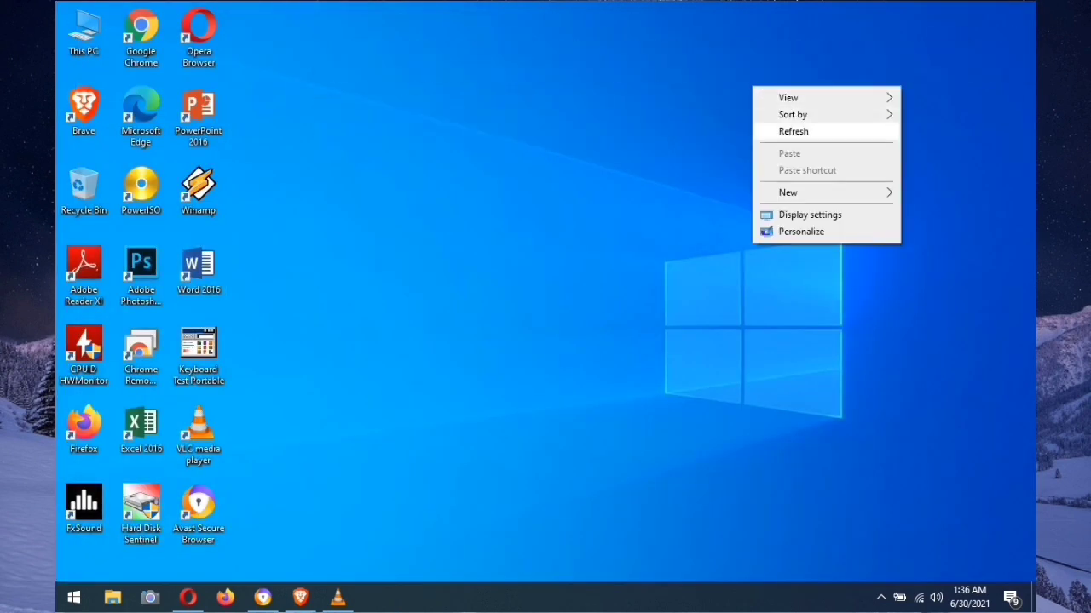
click(794, 131)
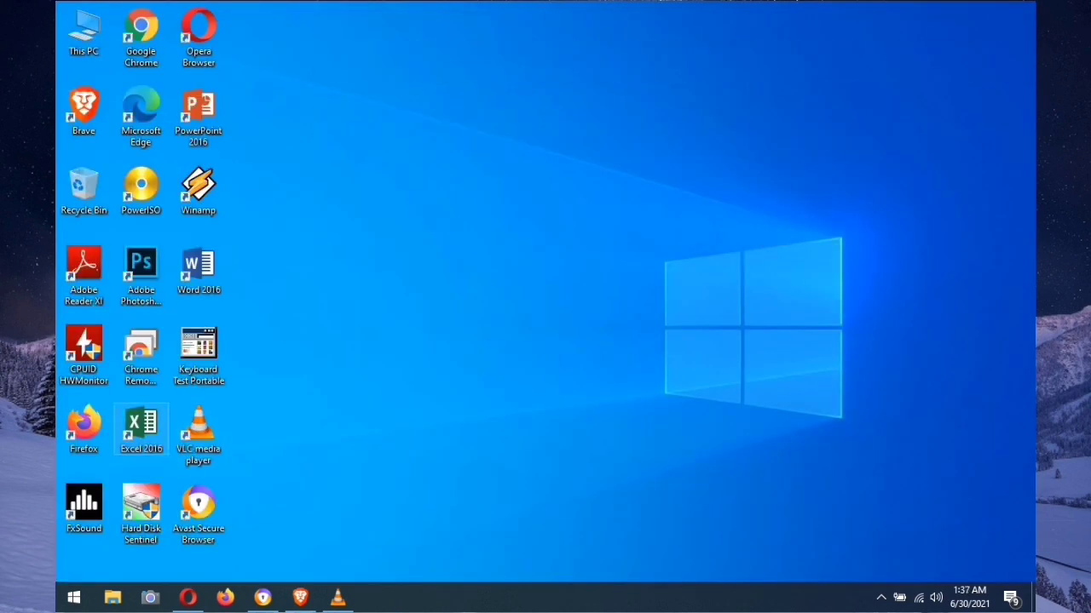
Test the launch of Excel by creating a blank workbook and selecting cell I4, and close the program
double_click(140, 430)
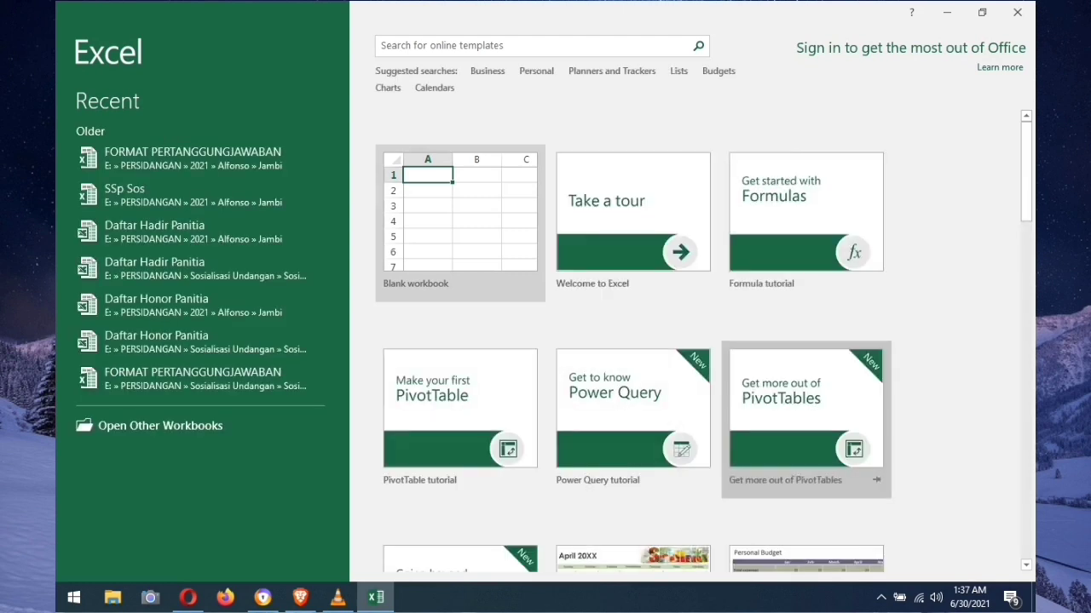
click(460, 217)
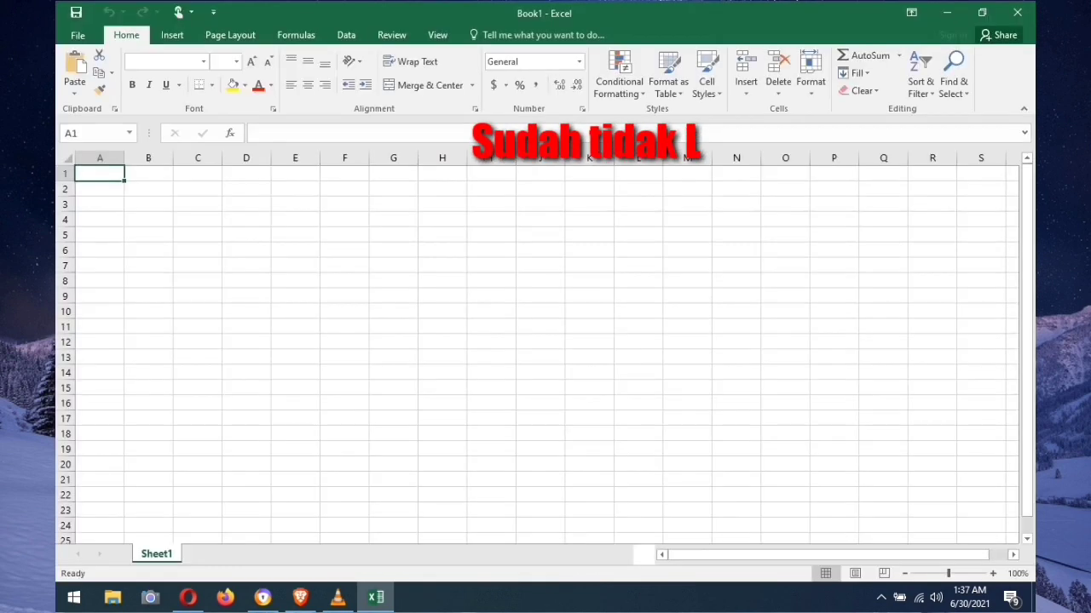
click(491, 219)
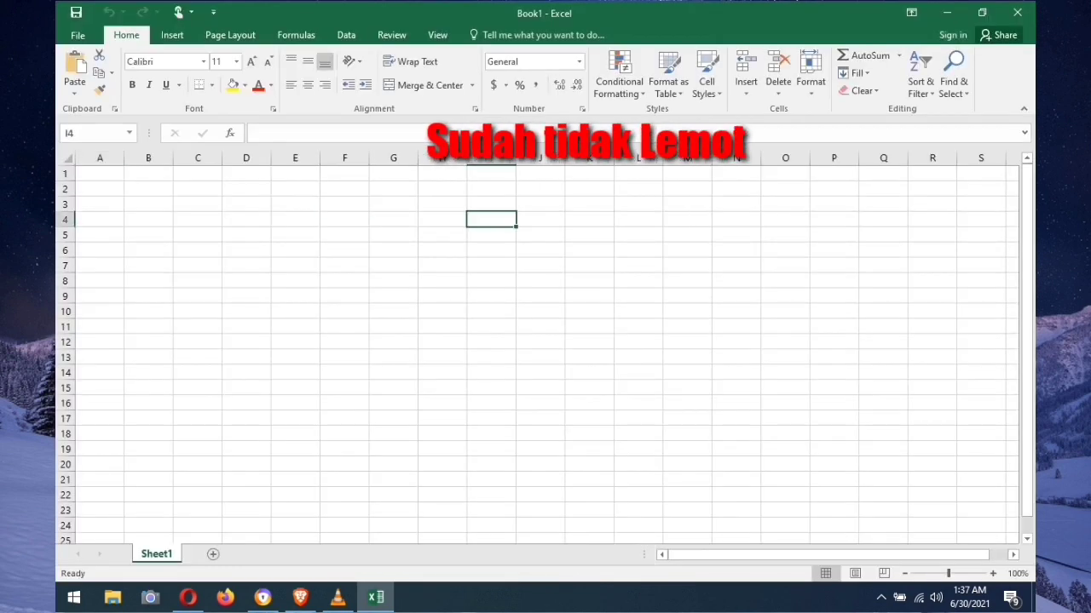
click(1016, 12)
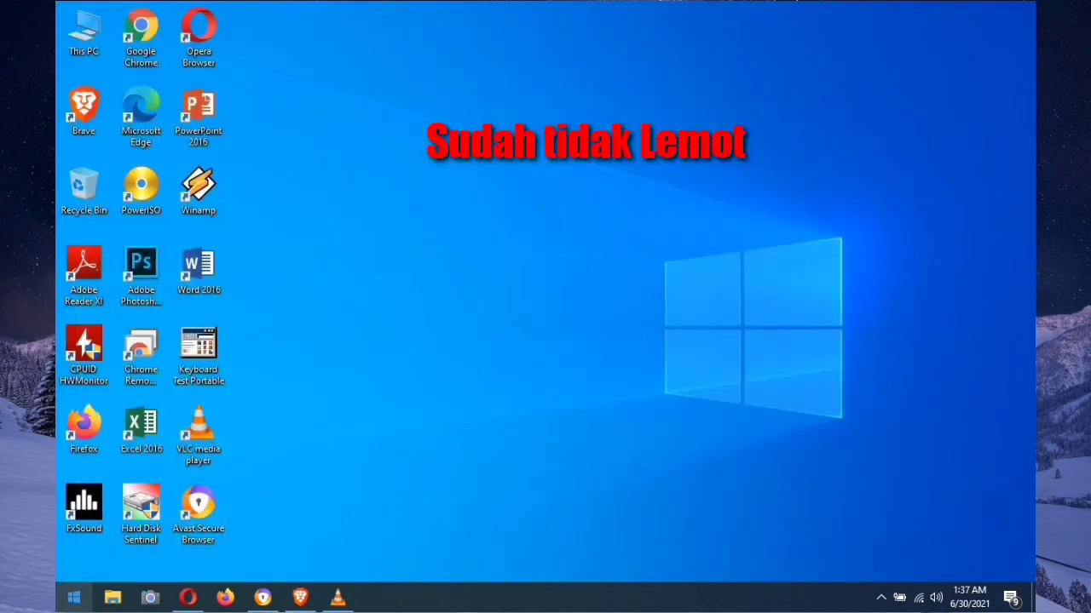
Test the launch of PowerPoint by creating a blank presentation, and close the program to return to the desktop
double_click(199, 115)
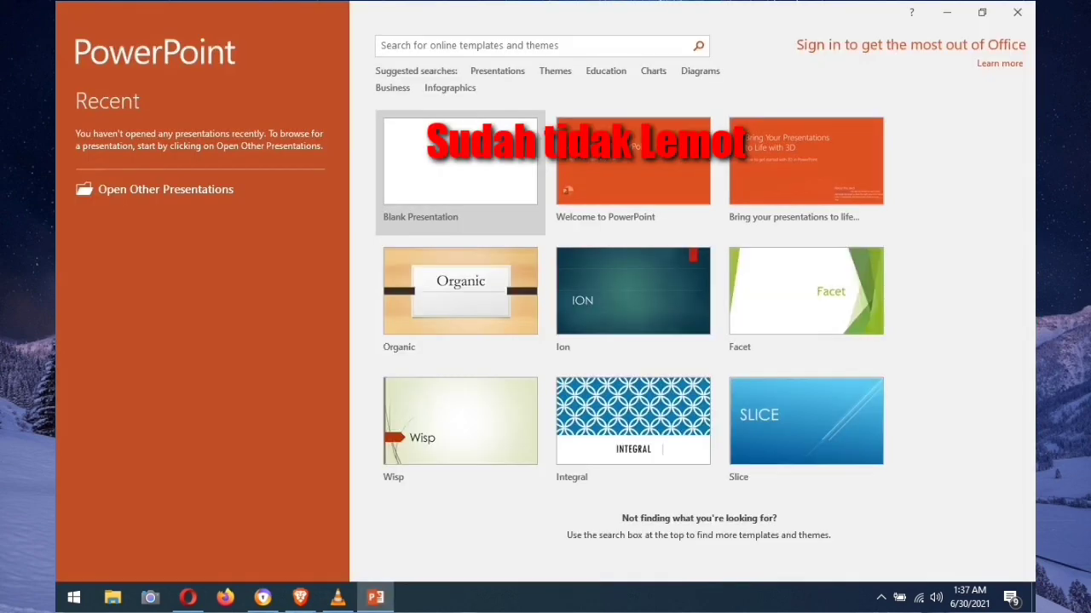
key(Return)
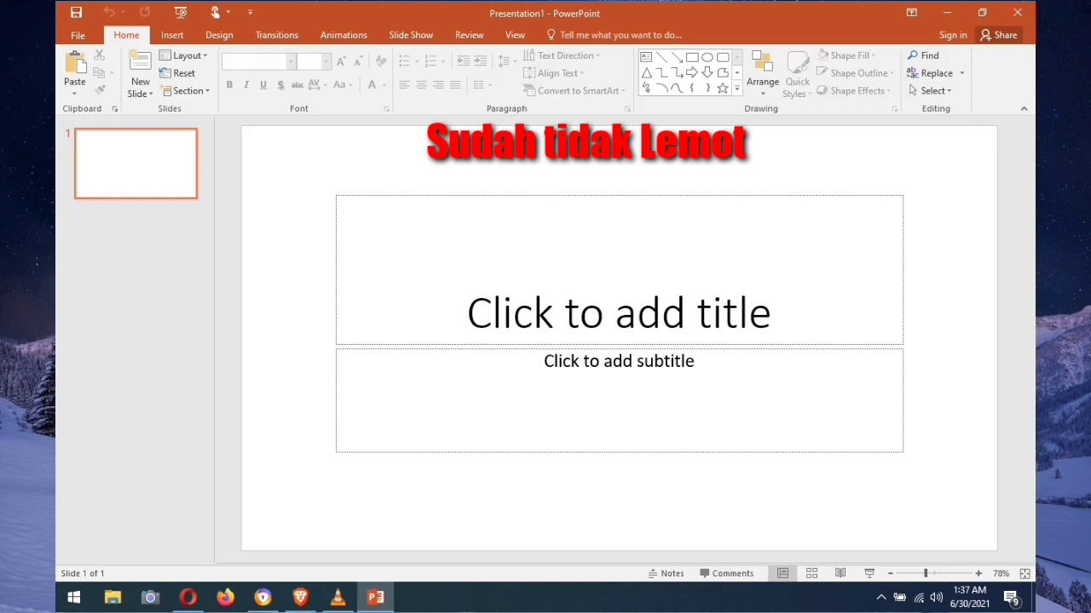
click(1017, 12)
right_click(754, 84)
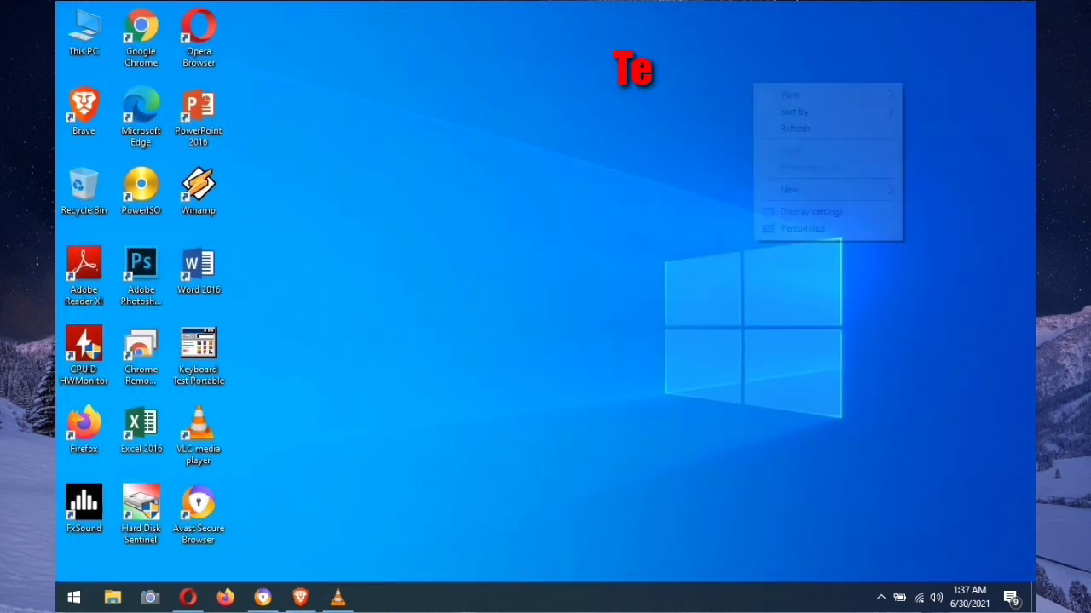